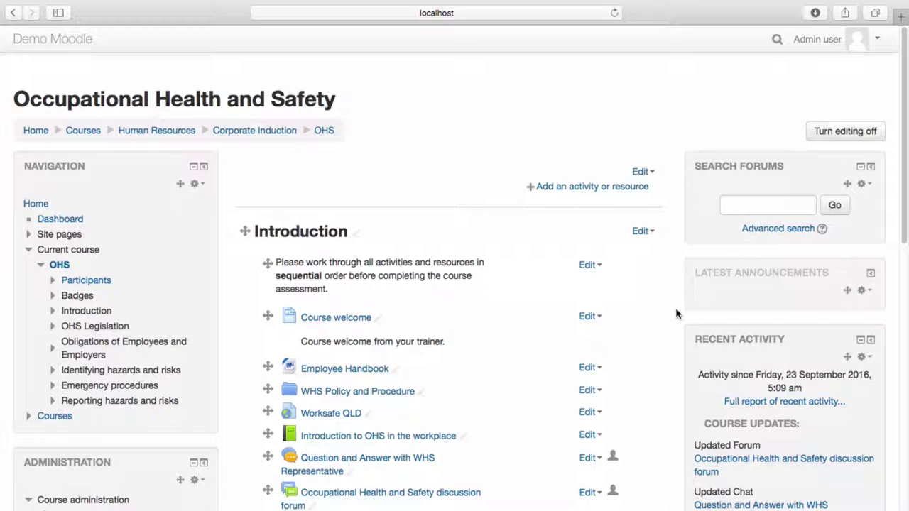
# Step: Open Site administration > Advanced features and confirm Enable completion tracking is ticked
pyautogui.scroll(-10, 676, 313)
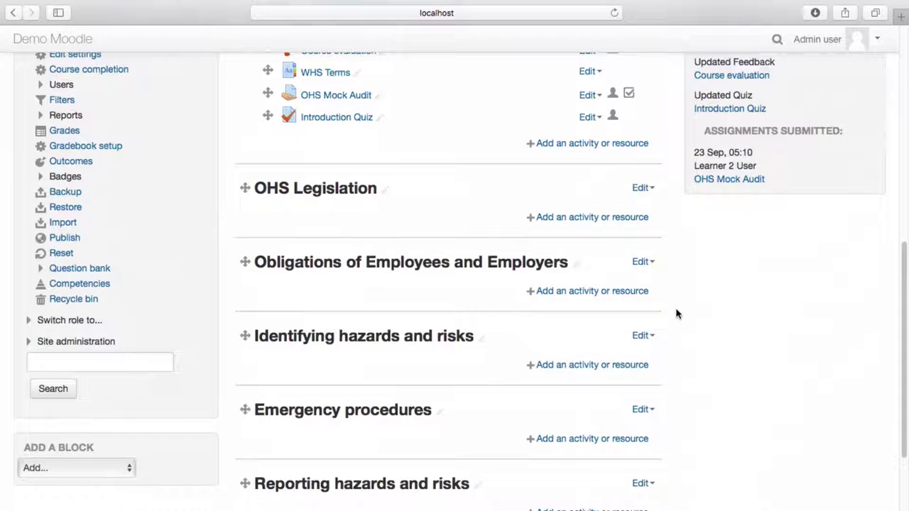
pyautogui.click(107, 343)
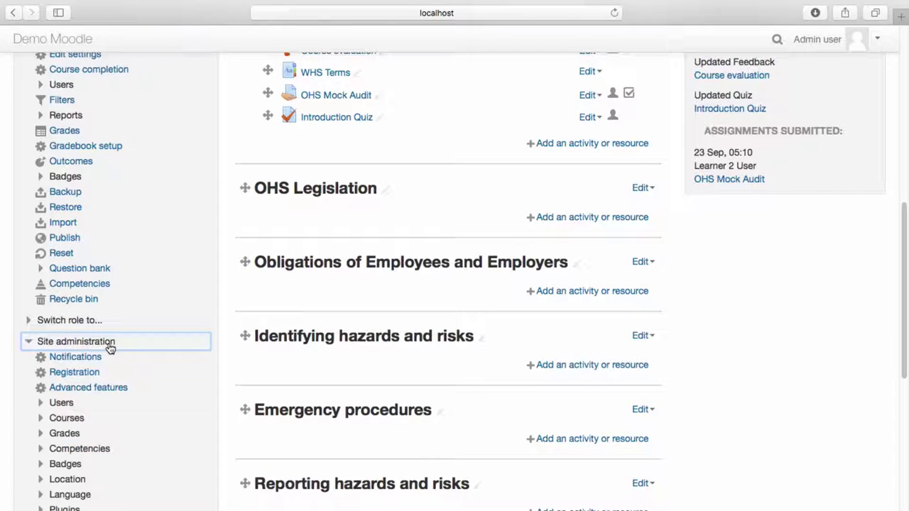
pyautogui.click(122, 393)
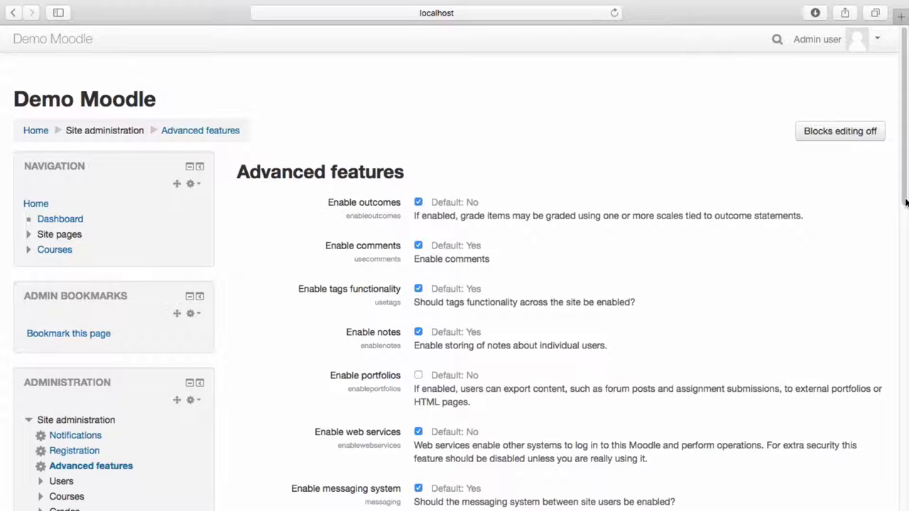
pyautogui.moveTo(906, 202); pyautogui.dragTo(906, 384)
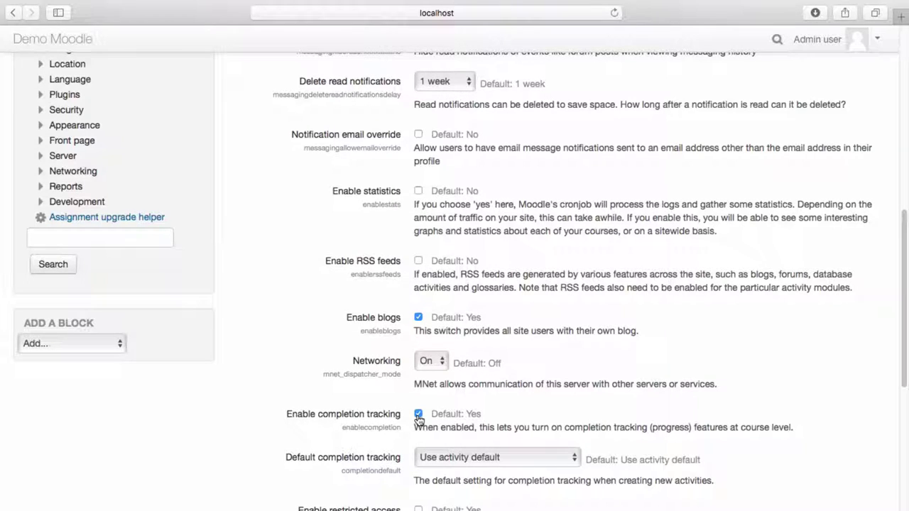
pyautogui.moveTo(905, 335); pyautogui.dragTo(900, 149)
pyautogui.click(64, 250)
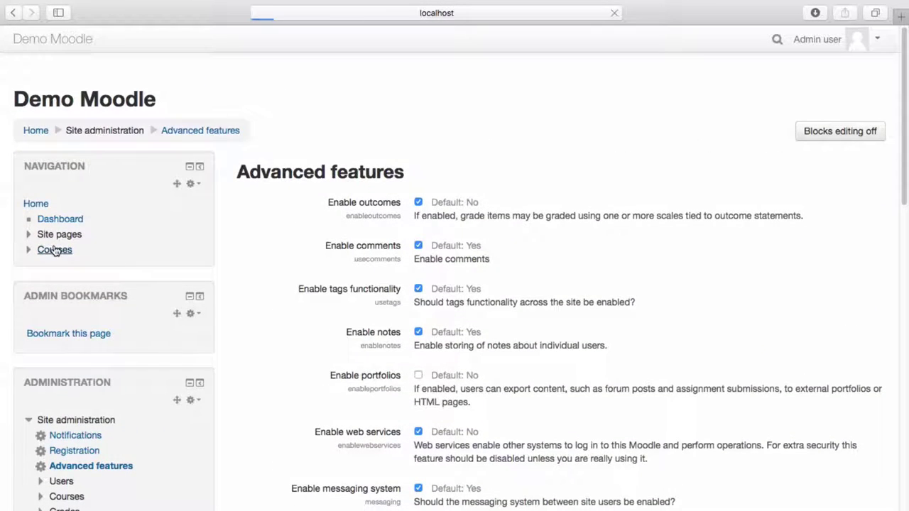
# Step: Open the OHS course under Human Resources > Corporate Induction
pyautogui.click(71, 271)
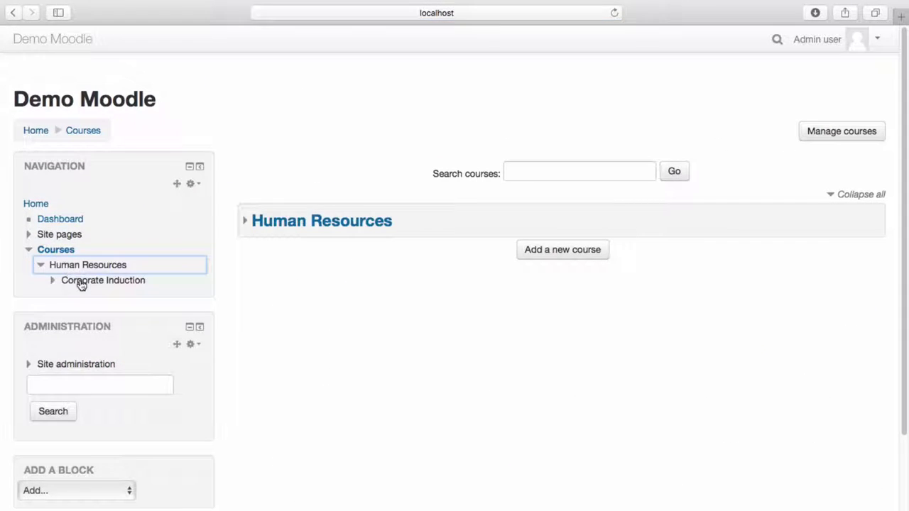
pyautogui.click(77, 281)
pyautogui.click(81, 296)
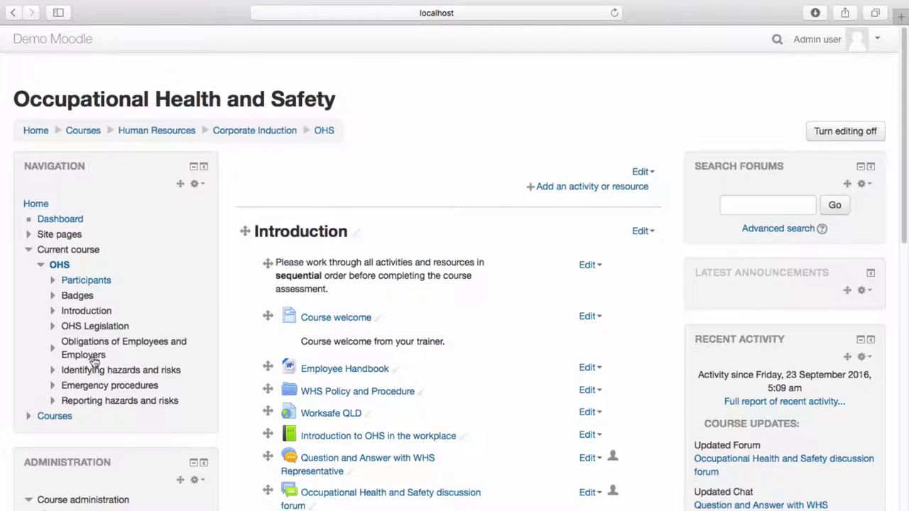
pyautogui.click(588, 459)
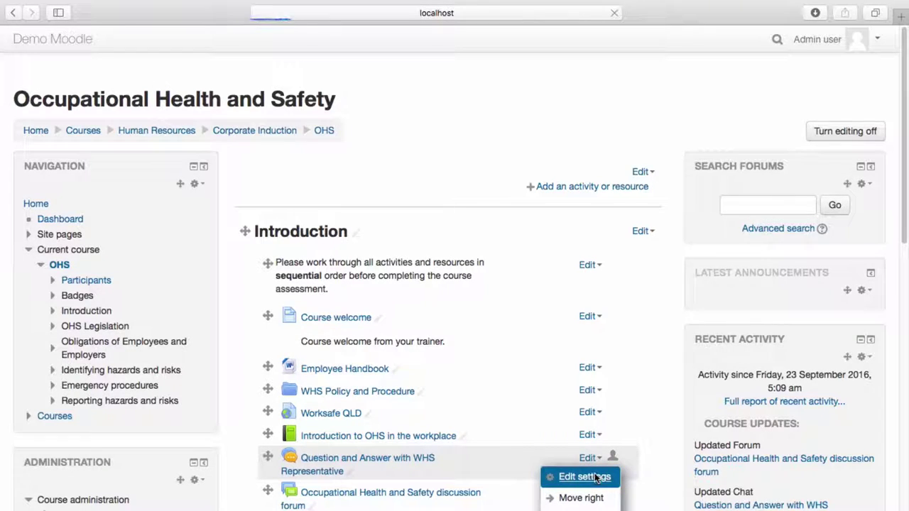
# Step: Set the chat to complete when conditions are met, requiring a view, expected 23 September 2016
pyautogui.click(592, 479)
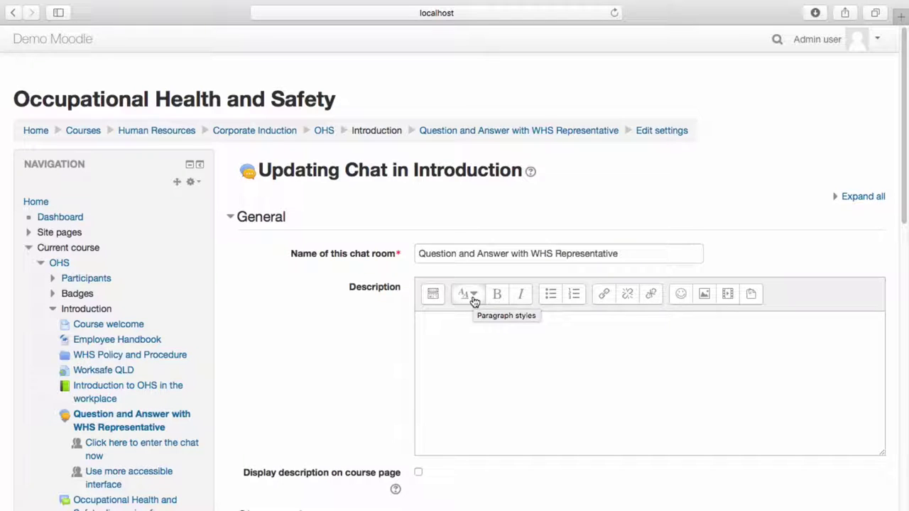
pyautogui.moveTo(904, 128); pyautogui.dragTo(905, 277)
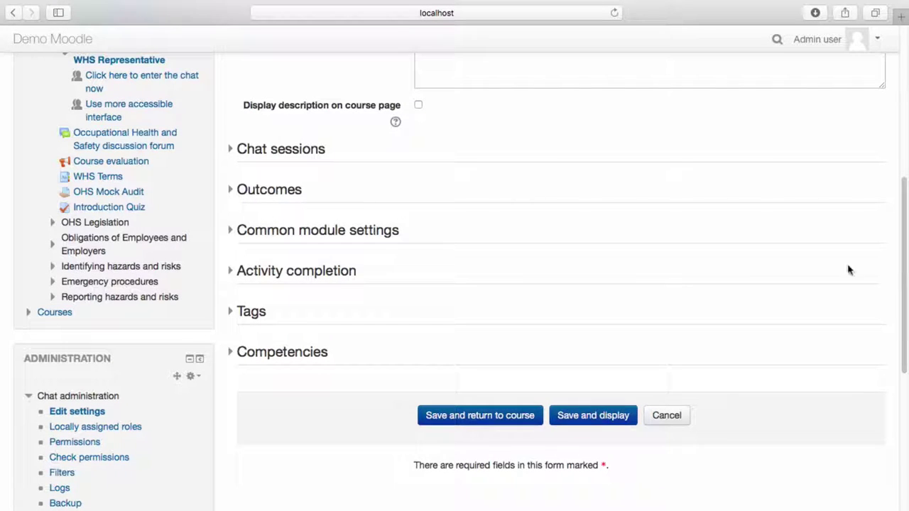
pyautogui.click(261, 274)
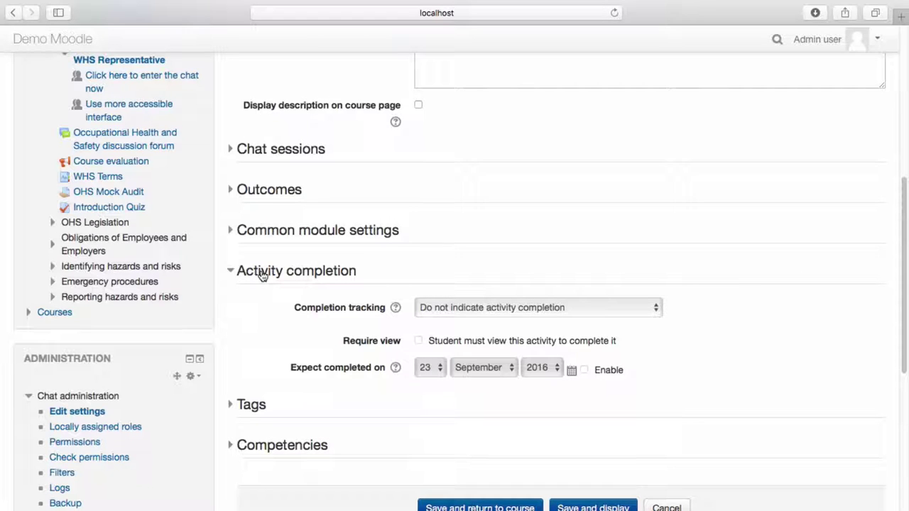
pyautogui.click(463, 312)
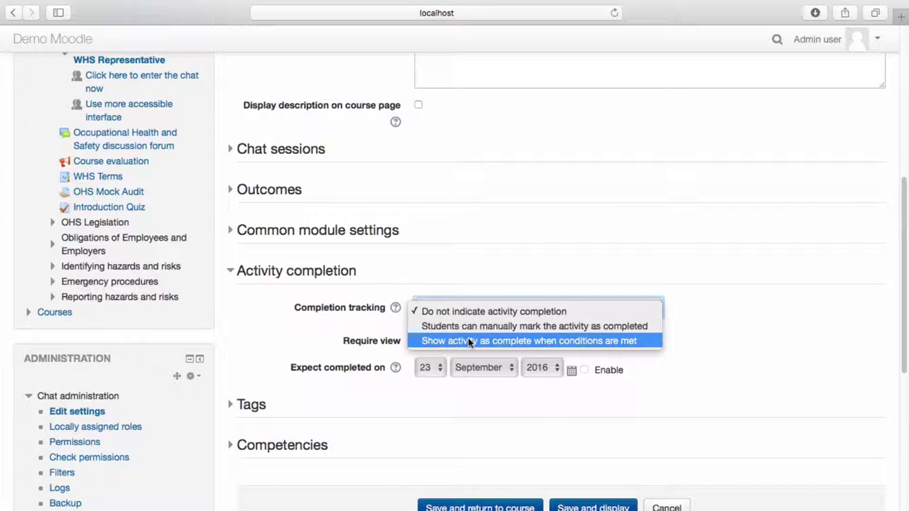
pyautogui.click(468, 341)
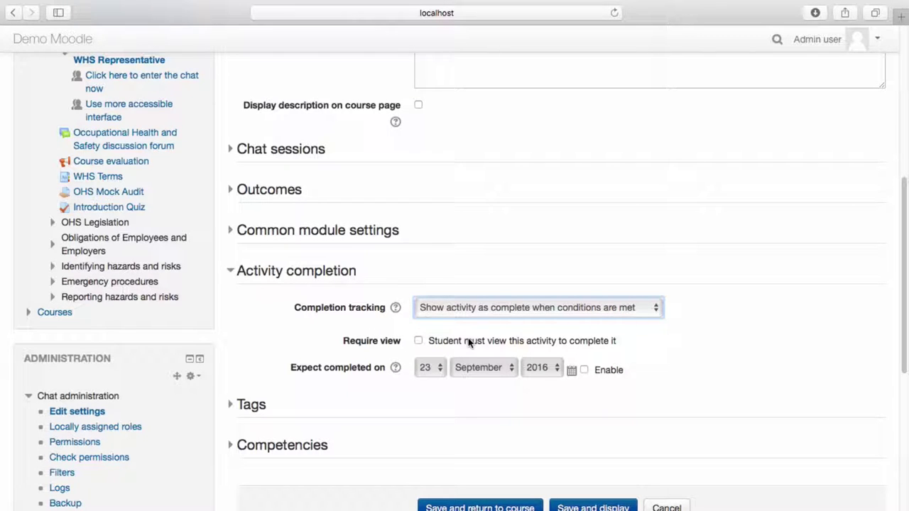
pyautogui.click(419, 342)
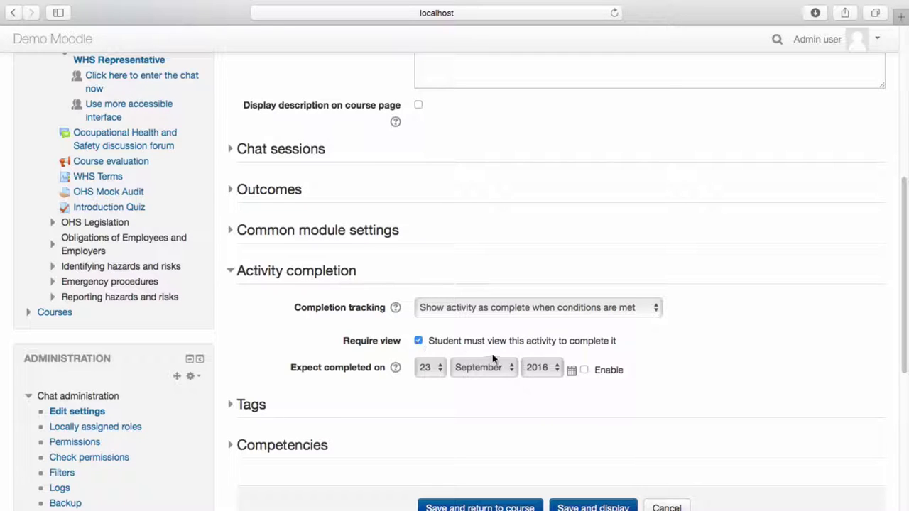
pyautogui.click(585, 370)
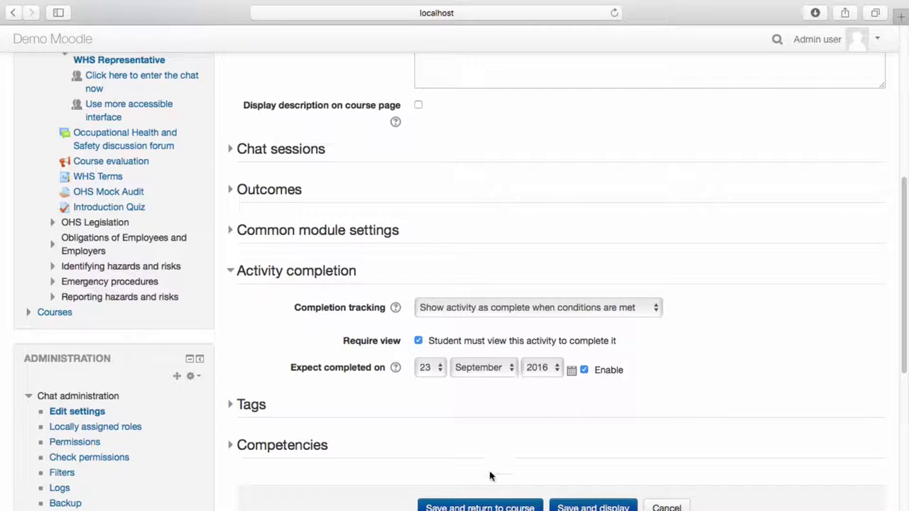
pyautogui.click(491, 507)
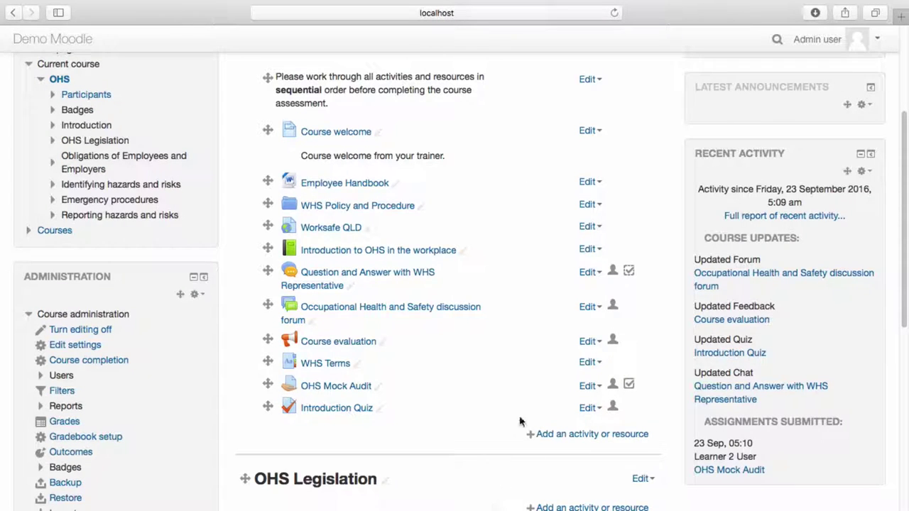
# Step: Set the discussion forum's completion tracking to 'Show activity as complete when conditions are met'
pyautogui.click(589, 308)
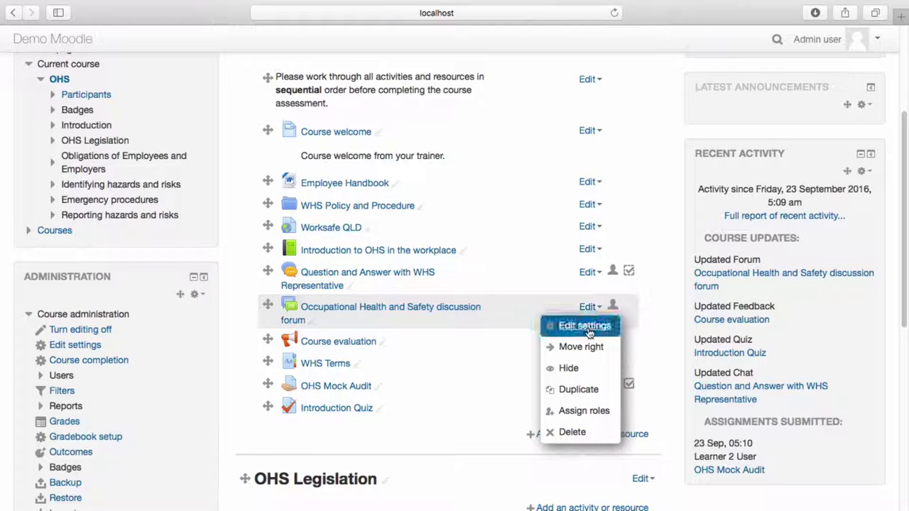
pyautogui.click(585, 326)
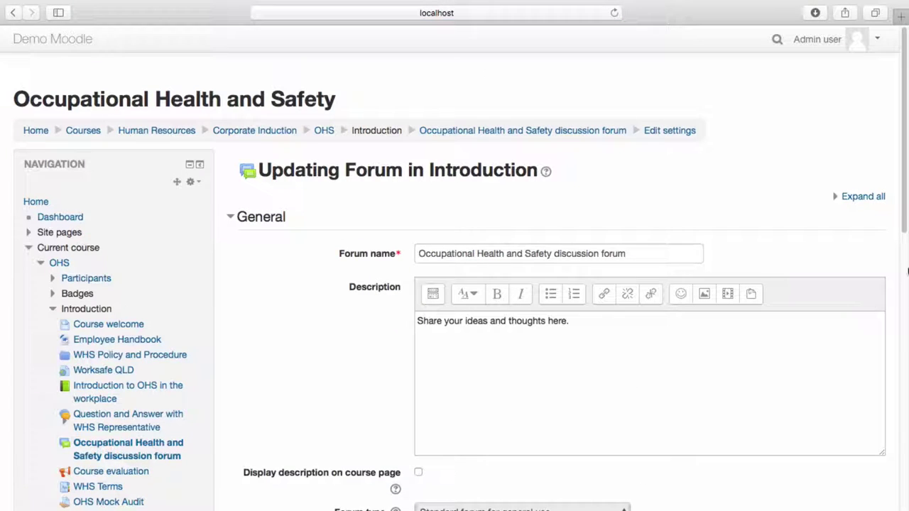
pyautogui.moveTo(902, 214); pyautogui.dragTo(906, 422)
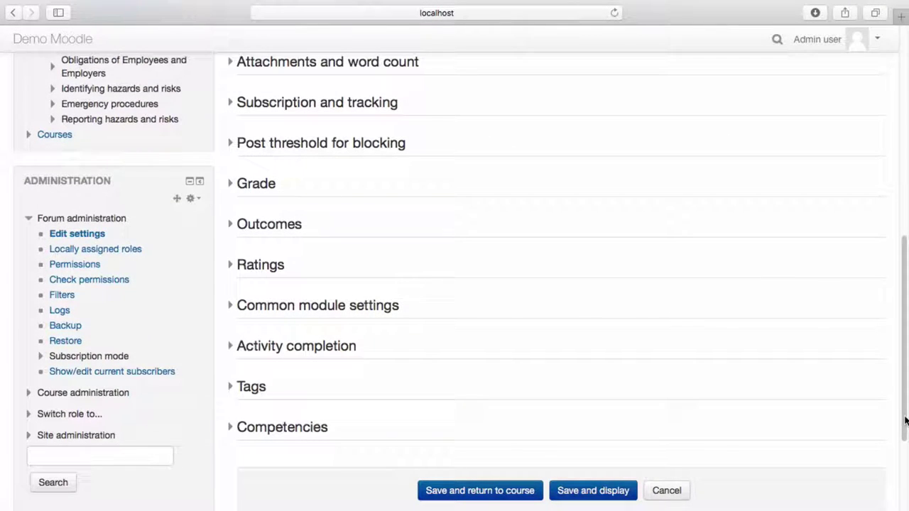
pyautogui.click(307, 346)
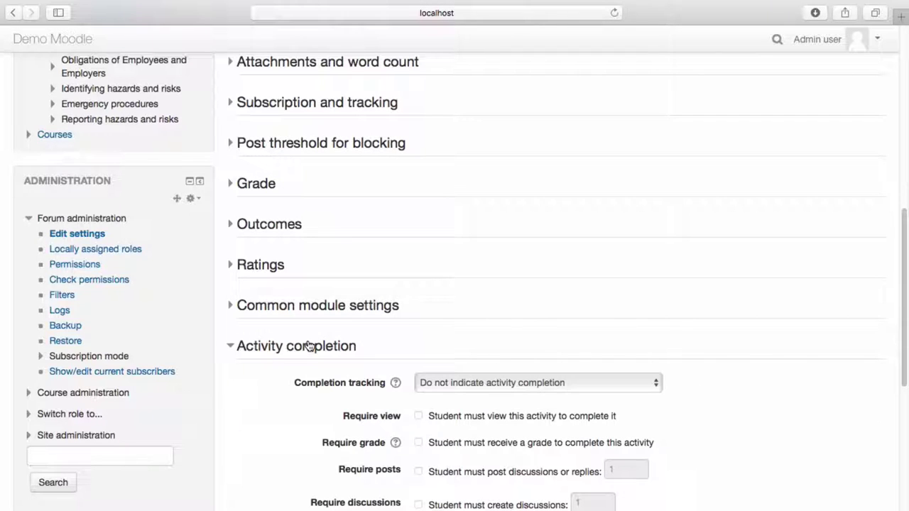
pyautogui.moveTo(902, 355); pyautogui.dragTo(907, 403)
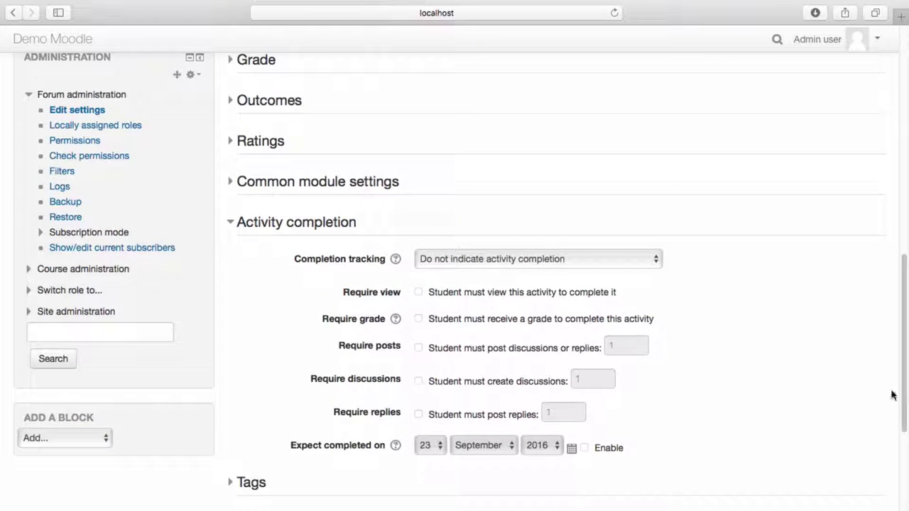
pyautogui.click(651, 262)
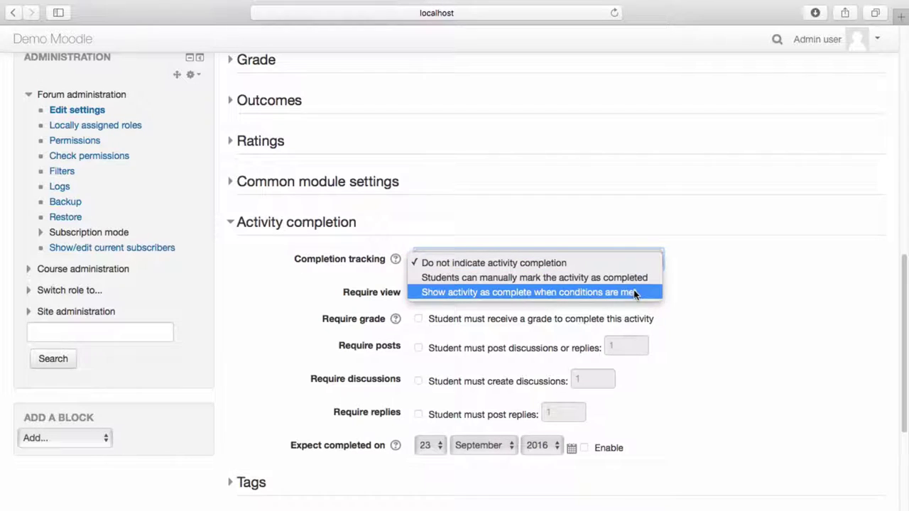
pyautogui.click(633, 291)
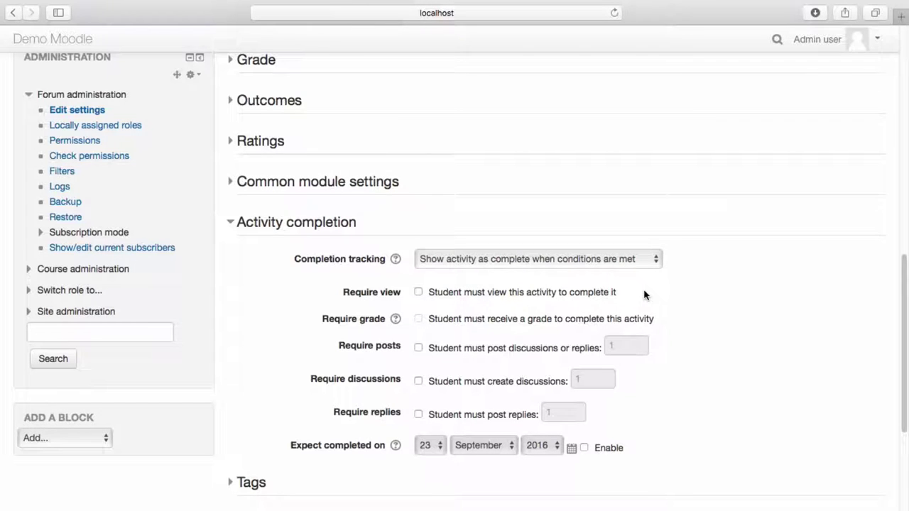
# Step: Require posts, set the expected completion date to 23 November 2016, and save
pyautogui.click(418, 348)
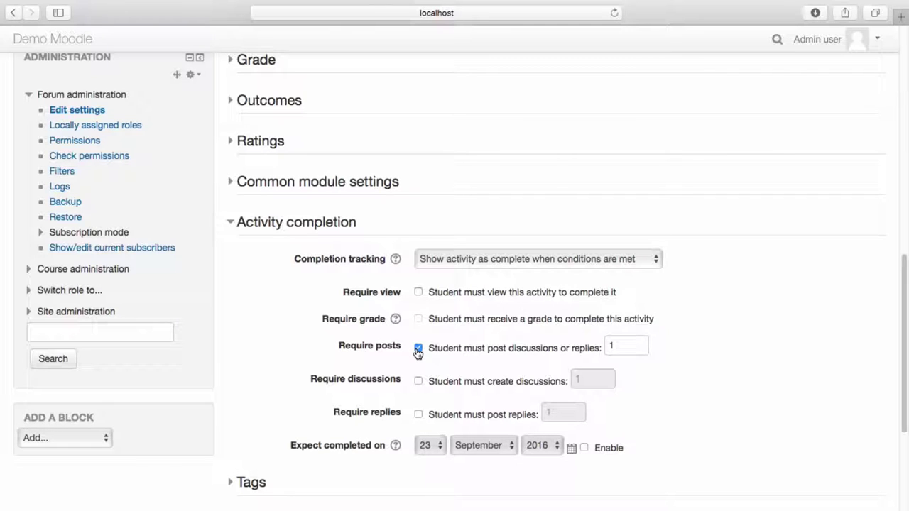
pyautogui.click(584, 447)
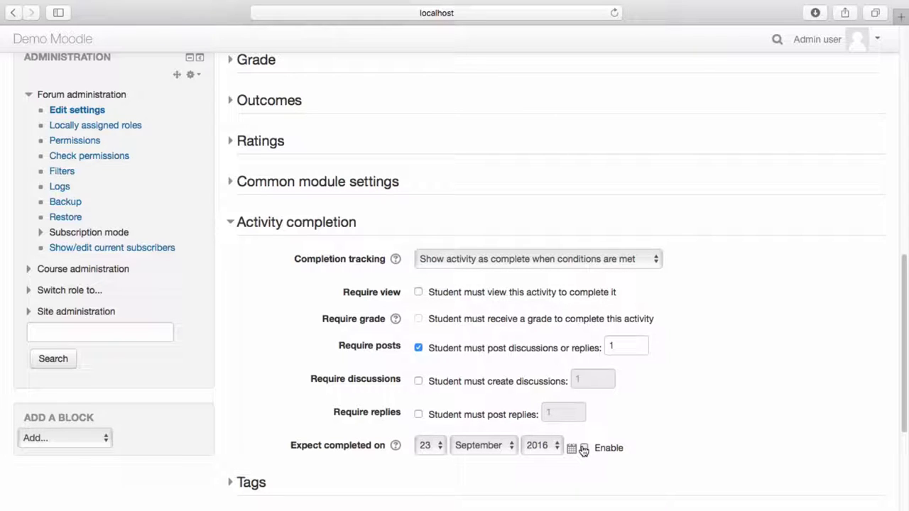
pyautogui.click(469, 448)
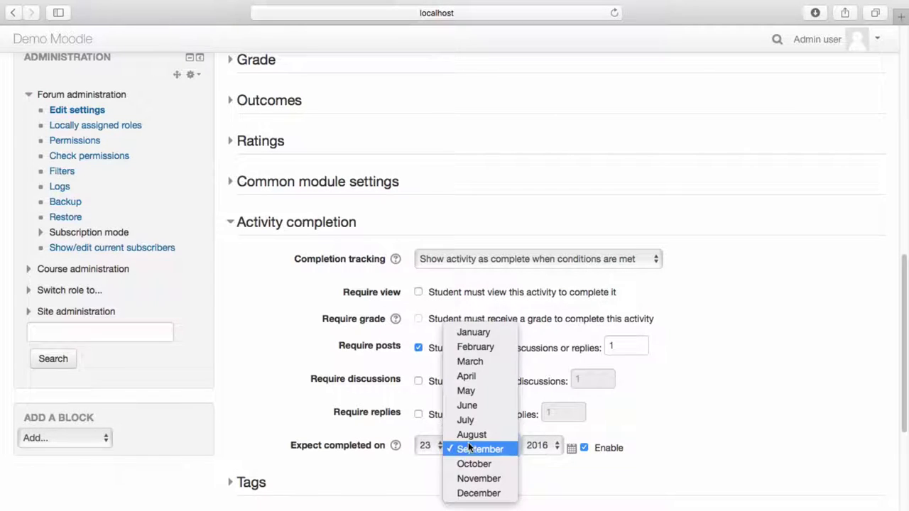
pyautogui.click(470, 477)
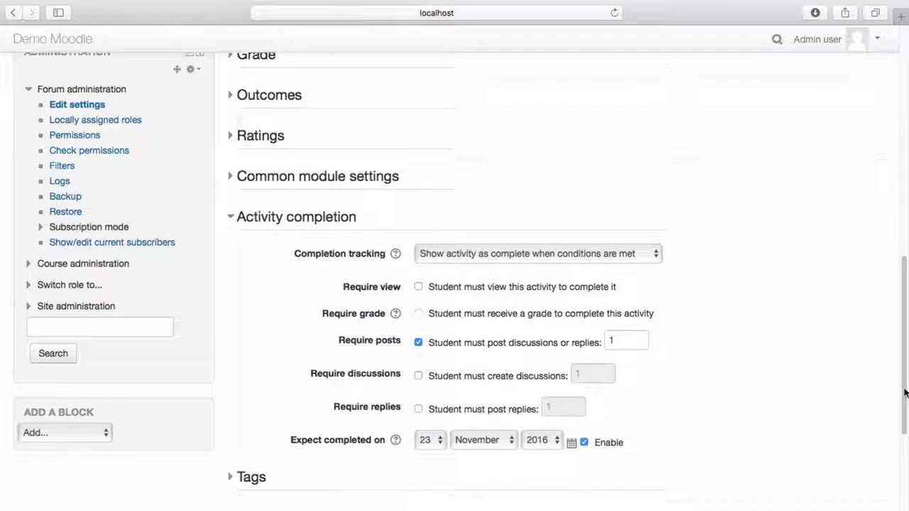
pyautogui.moveTo(904, 393); pyautogui.dragTo(906, 460)
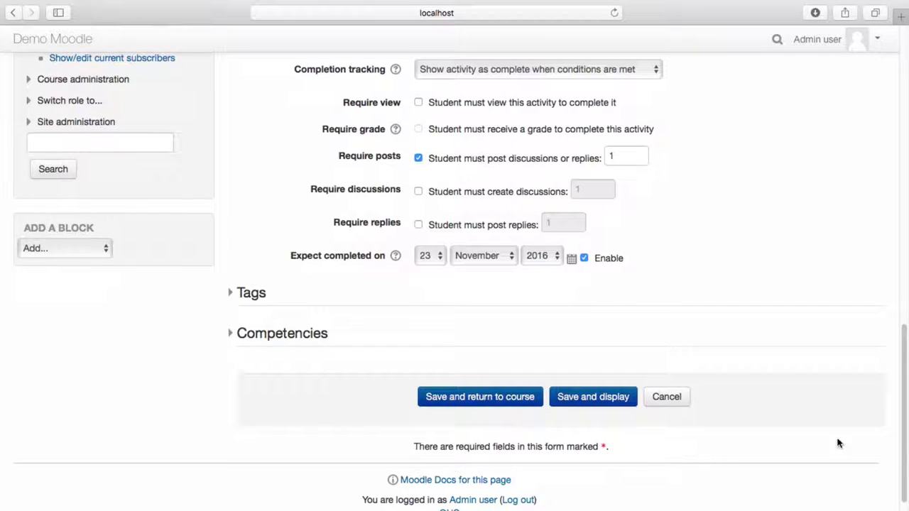
pyautogui.click(480, 397)
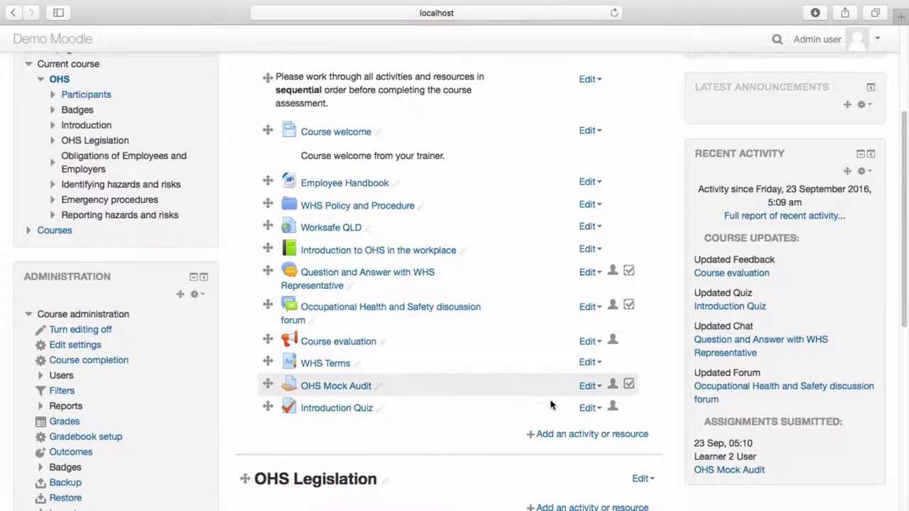
# Step: Set Introduction Quiz completion tracking to 'Show activity as complete when conditions are met'
pyautogui.click(588, 408)
pyautogui.click(599, 429)
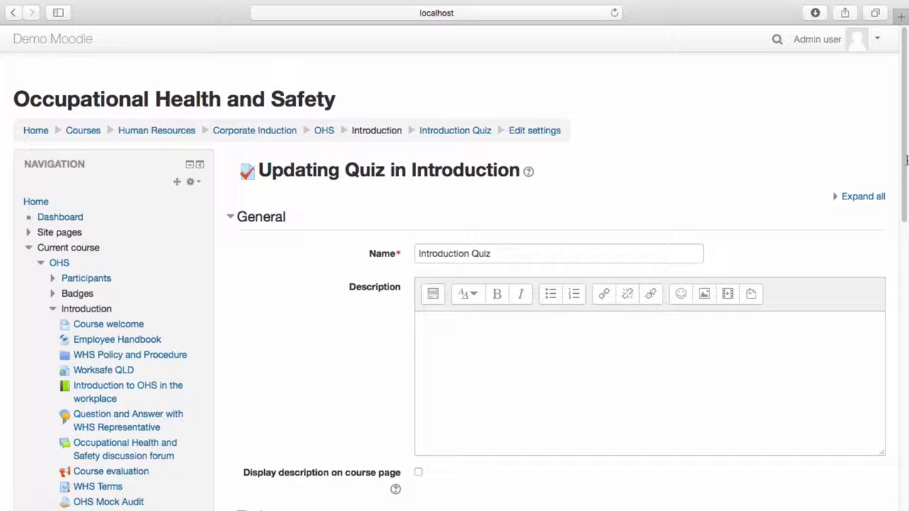
pyautogui.scroll(-1, 903, 167)
pyautogui.moveTo(903, 167); pyautogui.dragTo(903, 376)
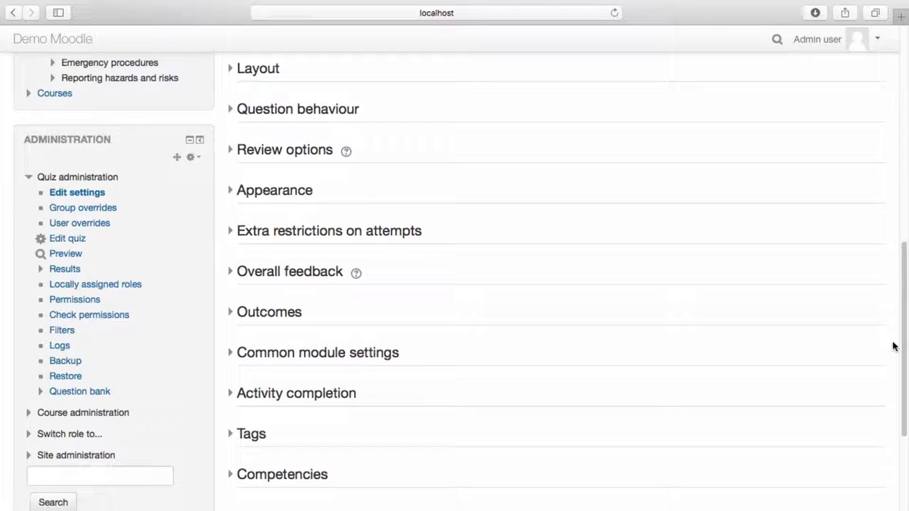
pyautogui.click(335, 397)
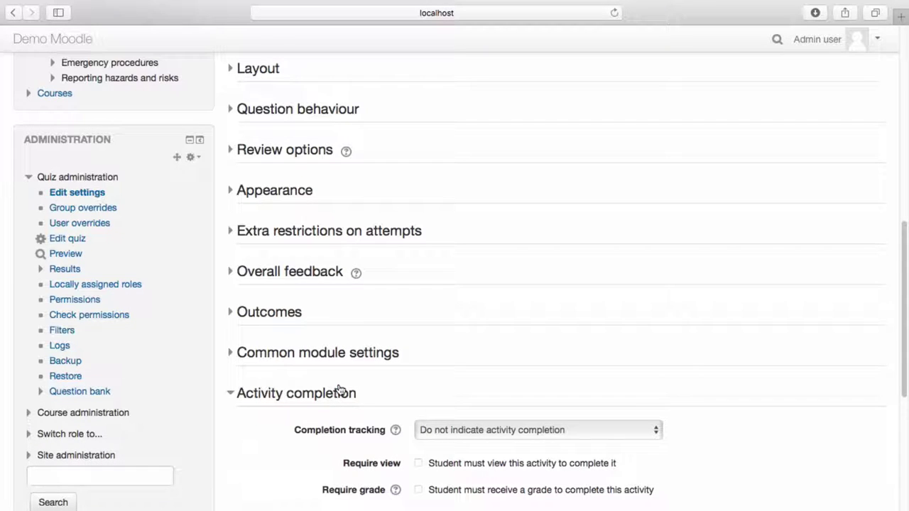
pyautogui.click(443, 430)
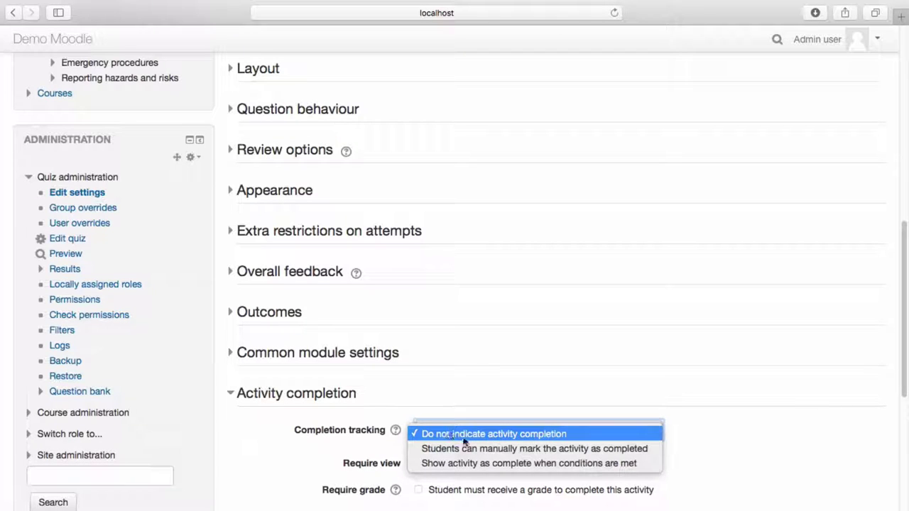
pyautogui.click(514, 462)
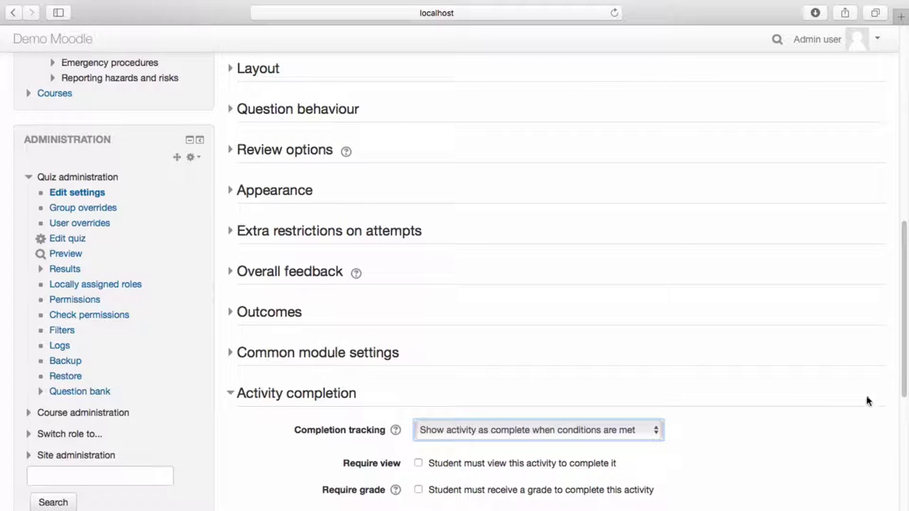
# Step: Tick Require grade for the quiz and save the settings
pyautogui.moveTo(906, 383); pyautogui.dragTo(905, 455)
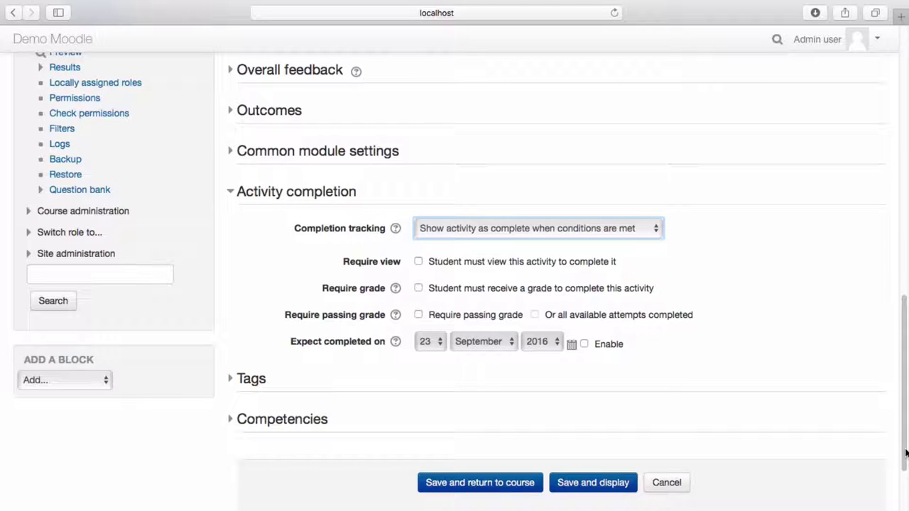
pyautogui.click(899, 487)
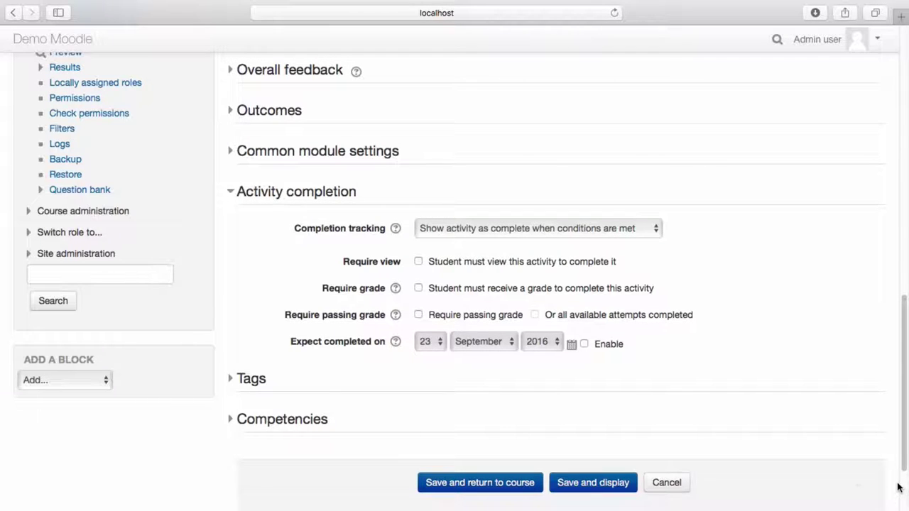
pyautogui.click(418, 288)
pyautogui.click(486, 482)
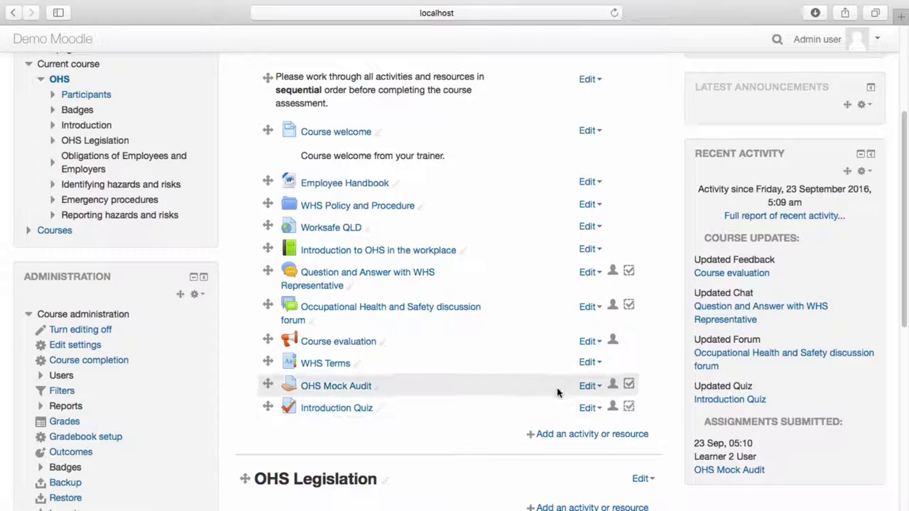
pyautogui.click(587, 341)
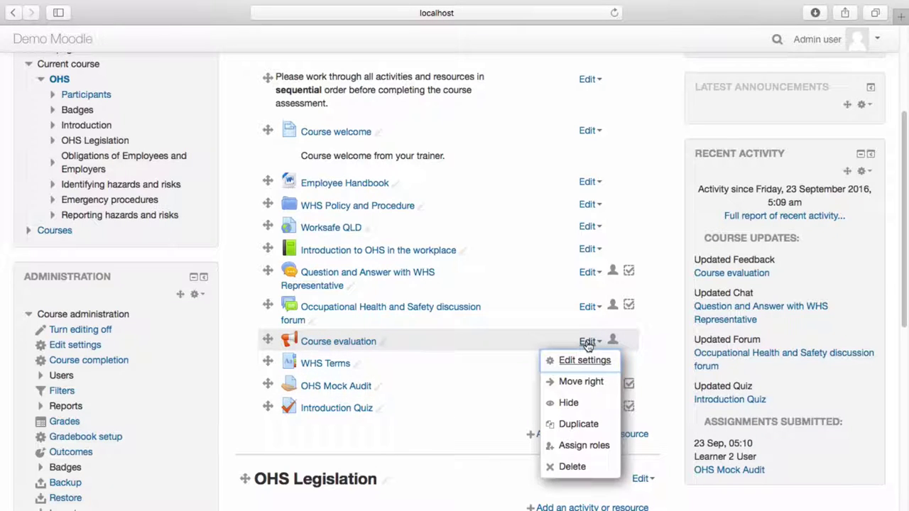
# Step: Set Course evaluation to complete when conditions are met, ticking 'View as completed if feedback submitted', and save
pyautogui.click(568, 362)
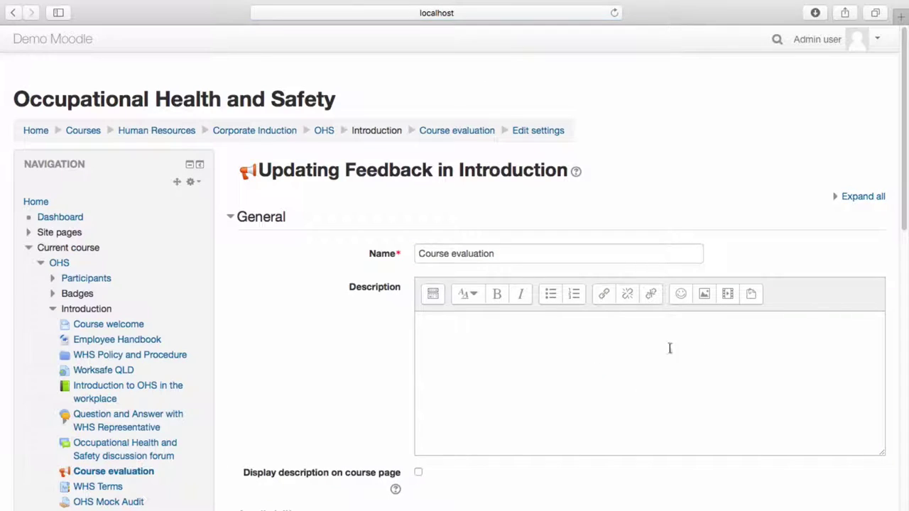
pyautogui.moveTo(906, 235); pyautogui.dragTo(905, 397)
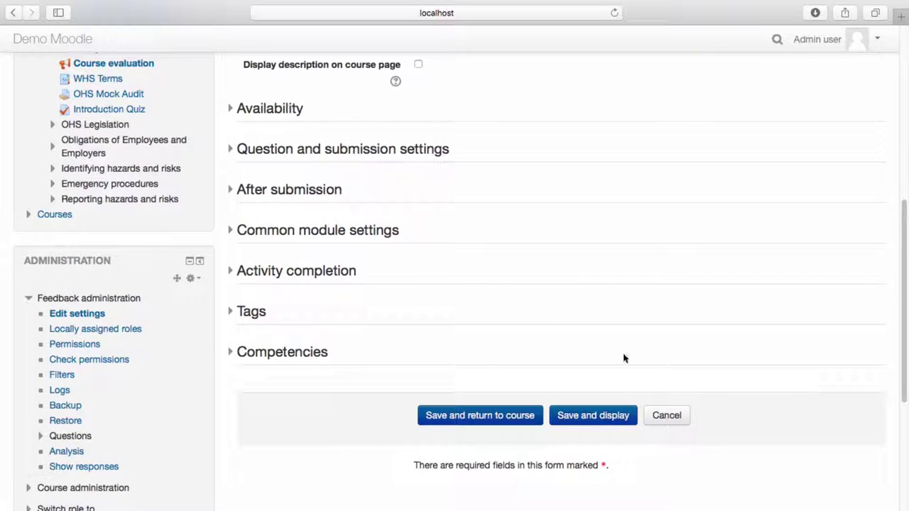
pyautogui.click(335, 273)
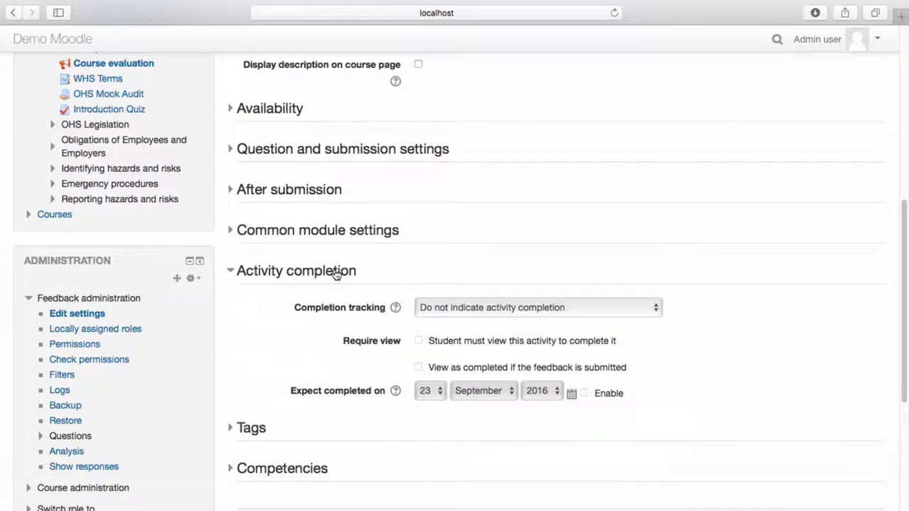
pyautogui.click(460, 306)
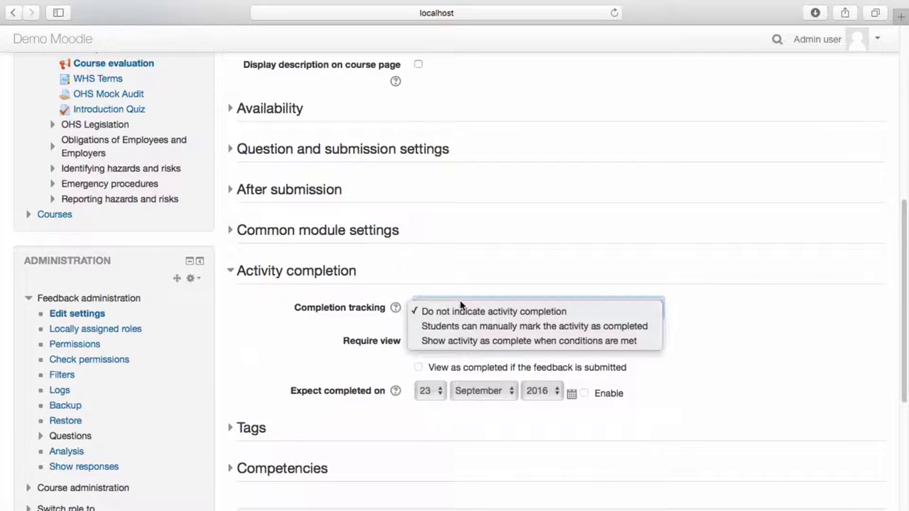
pyautogui.click(458, 341)
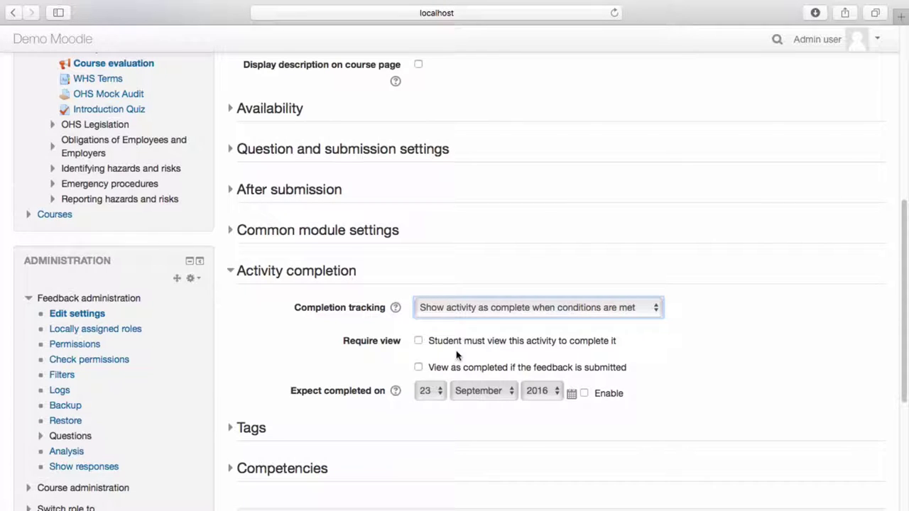
pyautogui.click(419, 369)
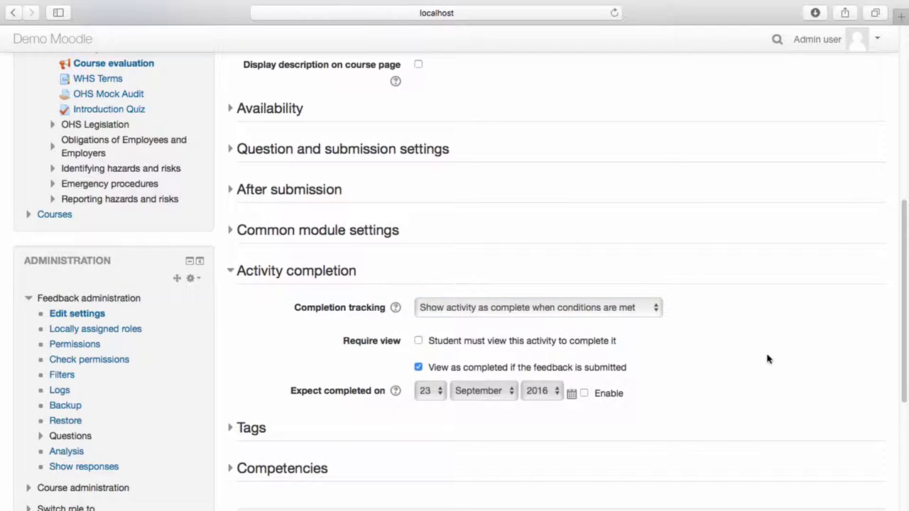
pyautogui.moveTo(903, 342); pyautogui.dragTo(907, 410)
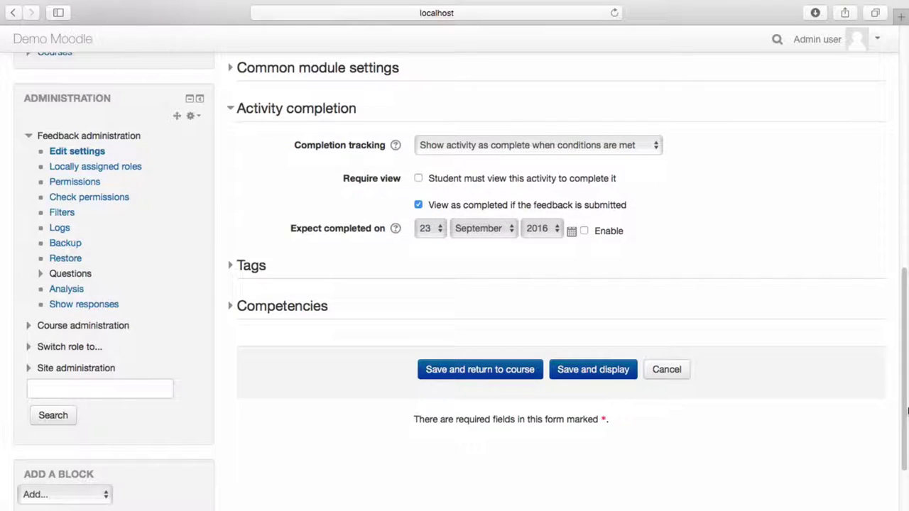
pyautogui.click(487, 371)
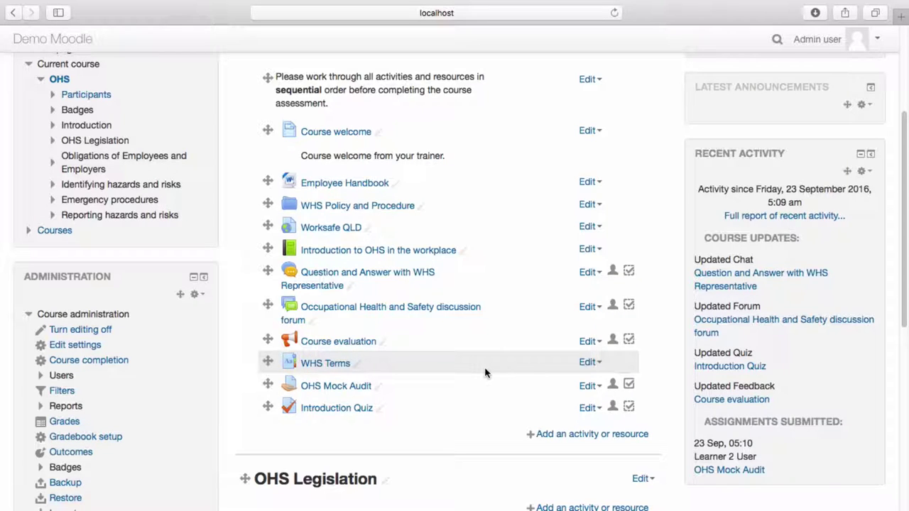
pyautogui.click(593, 389)
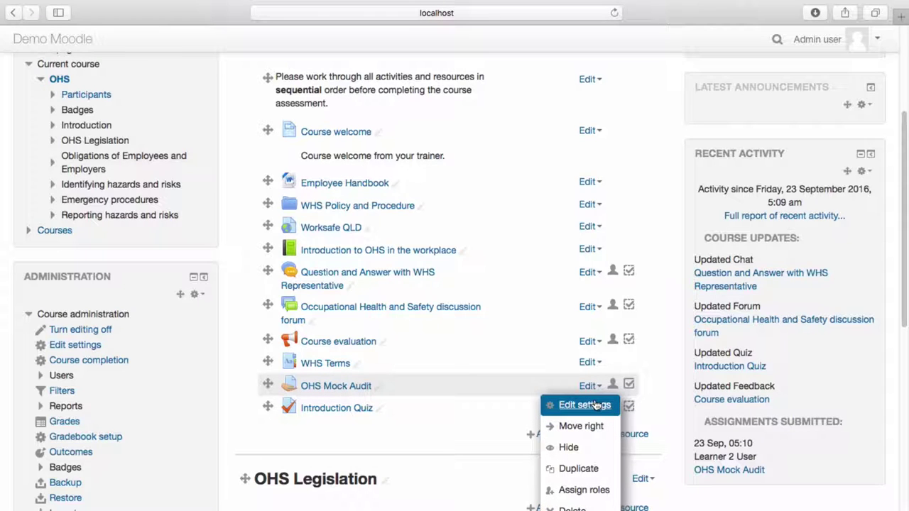
# Step: Set OHS Mock Audit tracking to 'Students can manually mark the activity as completed' and save
pyautogui.click(595, 404)
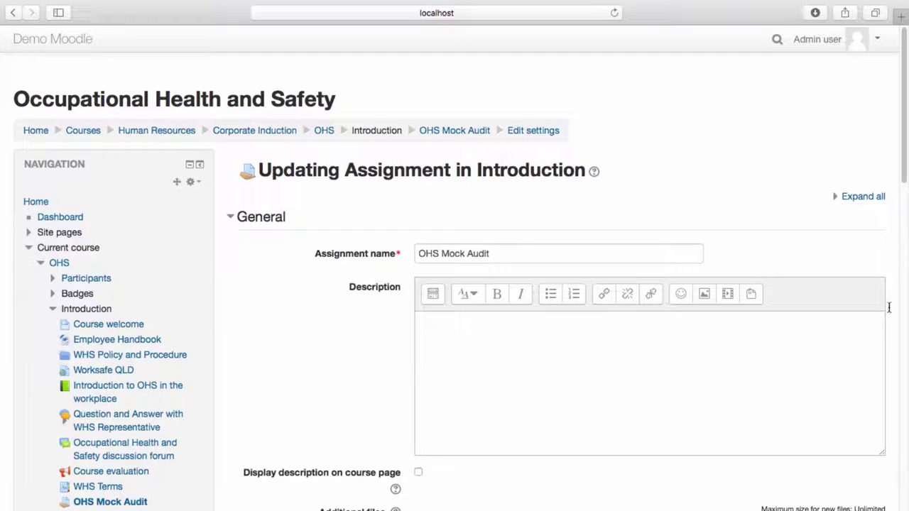
pyautogui.moveTo(905, 162); pyautogui.dragTo(906, 471)
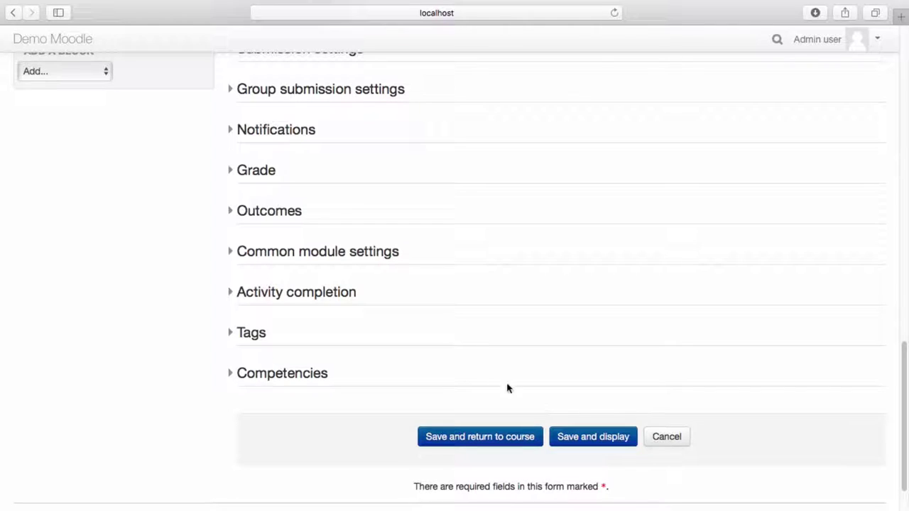
pyautogui.click(246, 293)
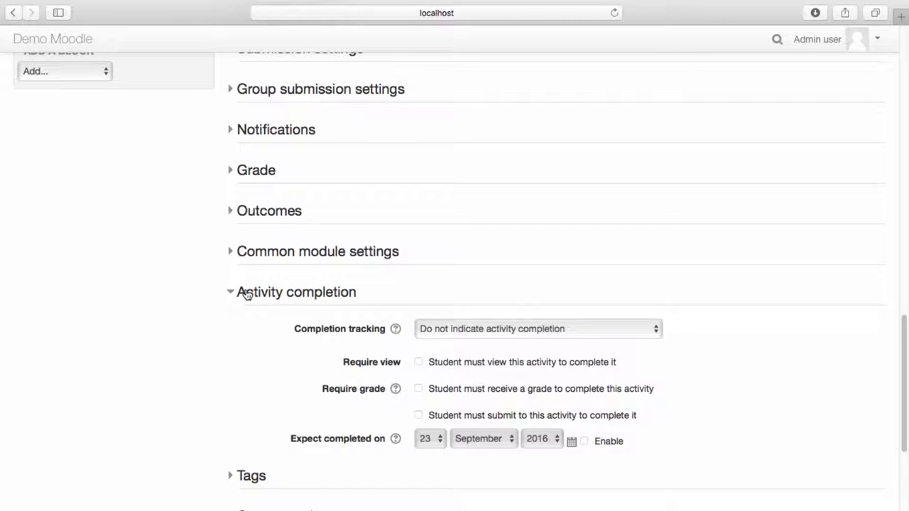
pyautogui.click(441, 330)
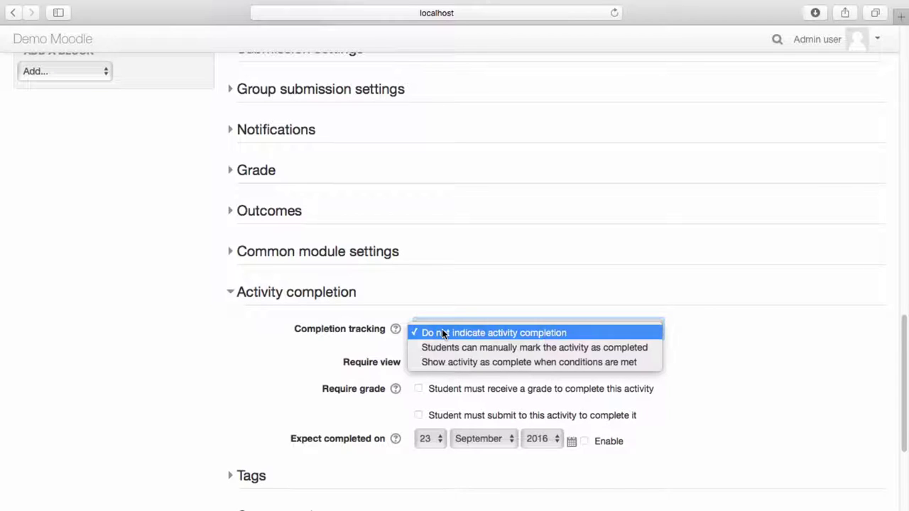
pyautogui.click(440, 348)
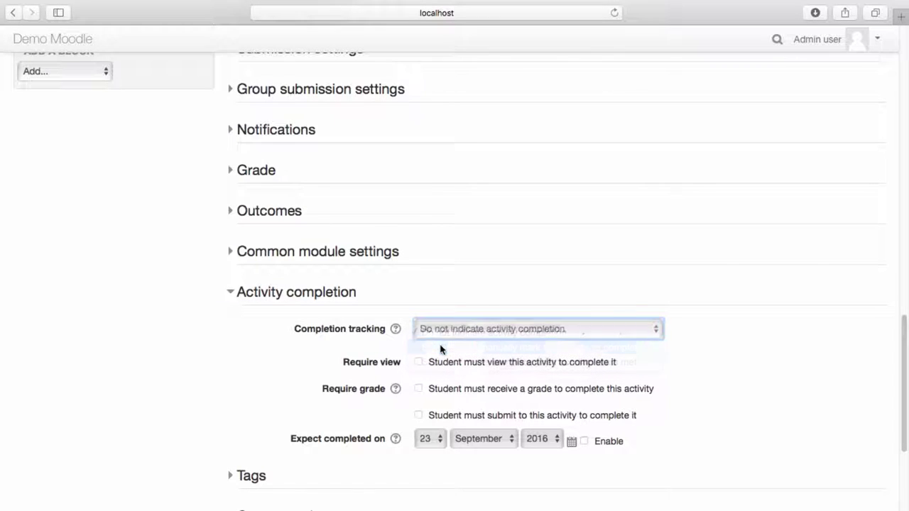
pyautogui.moveTo(904, 349); pyautogui.dragTo(907, 390)
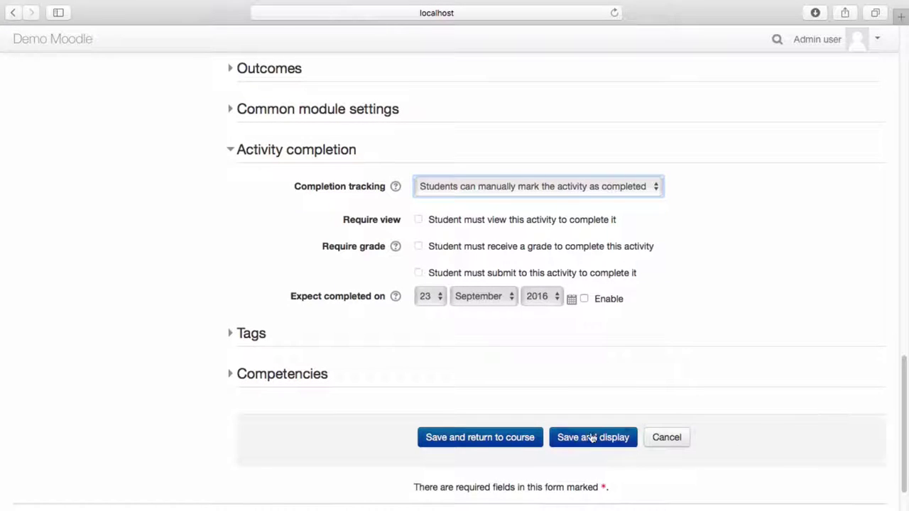
pyautogui.click(507, 439)
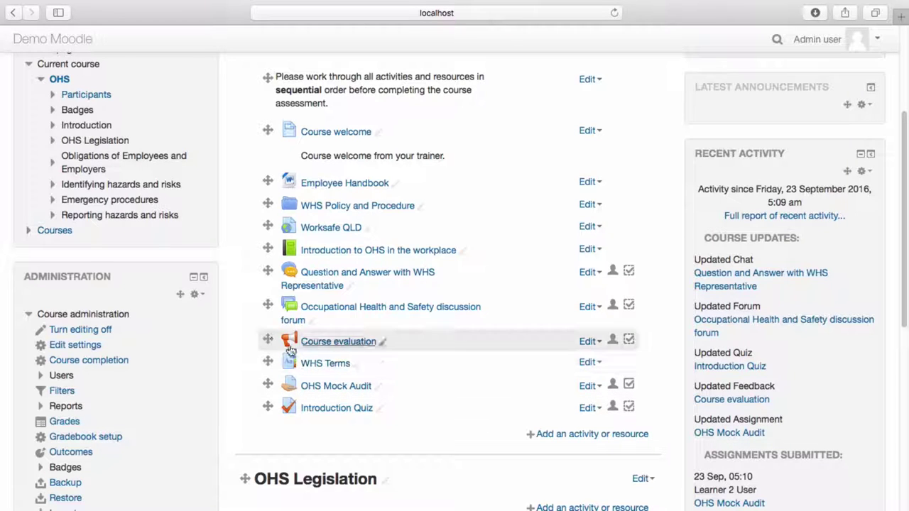
# Step: Drag Course evaluation below Introduction Quiz and review the Introduction section
pyautogui.moveTo(270, 341); pyautogui.dragTo(274, 409)
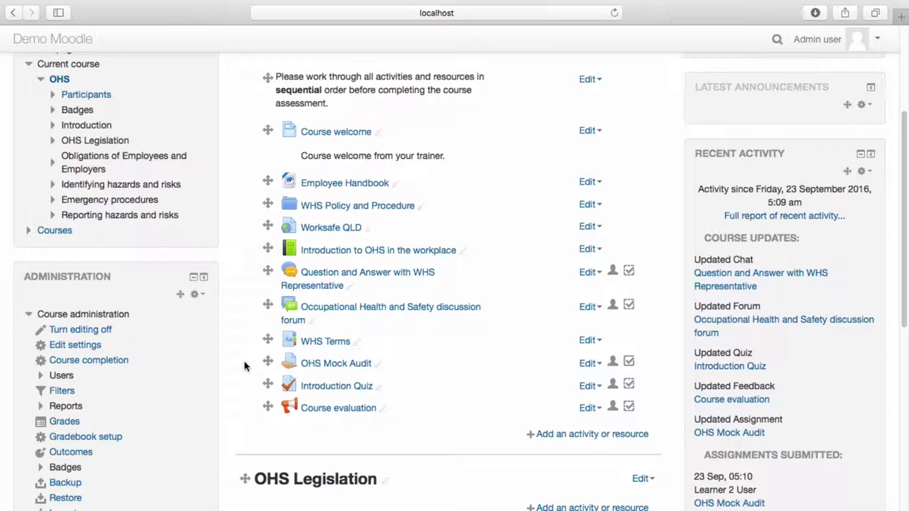
pyautogui.scroll(-1, 489, 405)
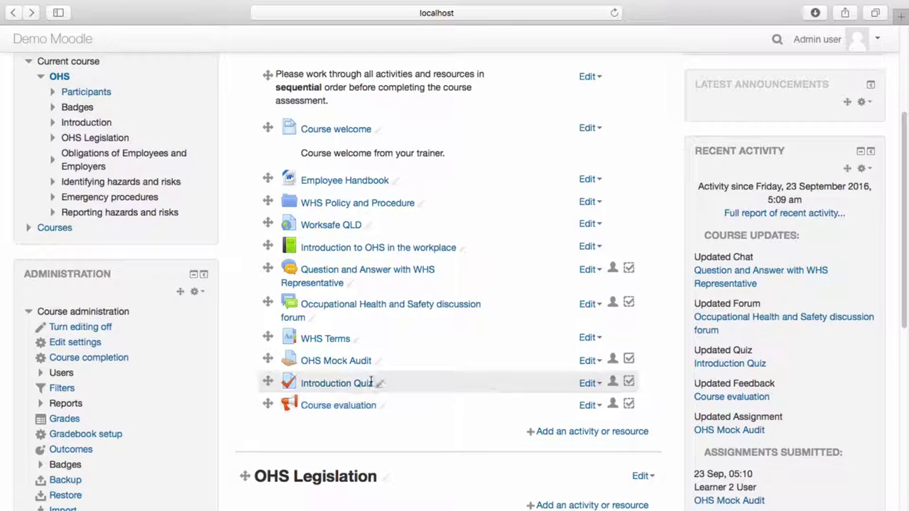
pyautogui.scroll(-1, 212, 425)
pyautogui.scroll(-5, 211, 426)
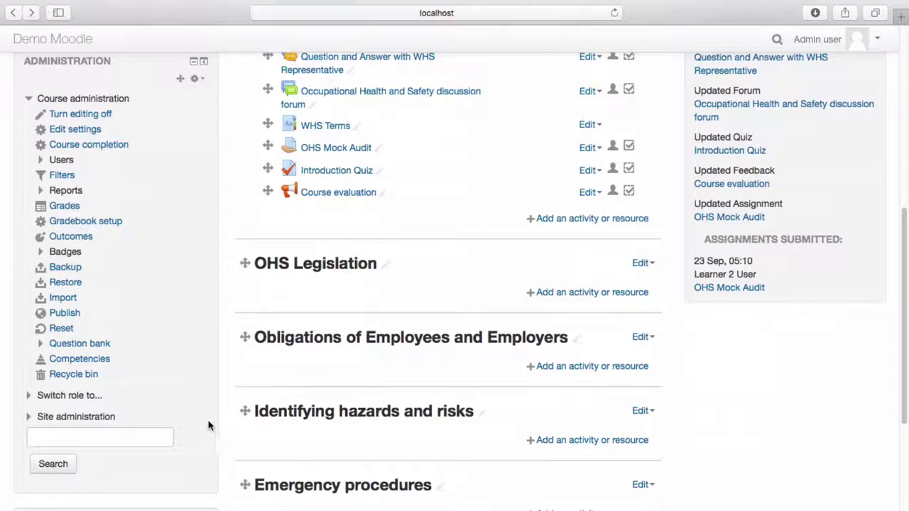
# Step: Tick Enable restricted access in Advanced features and save the changes
pyautogui.click(107, 421)
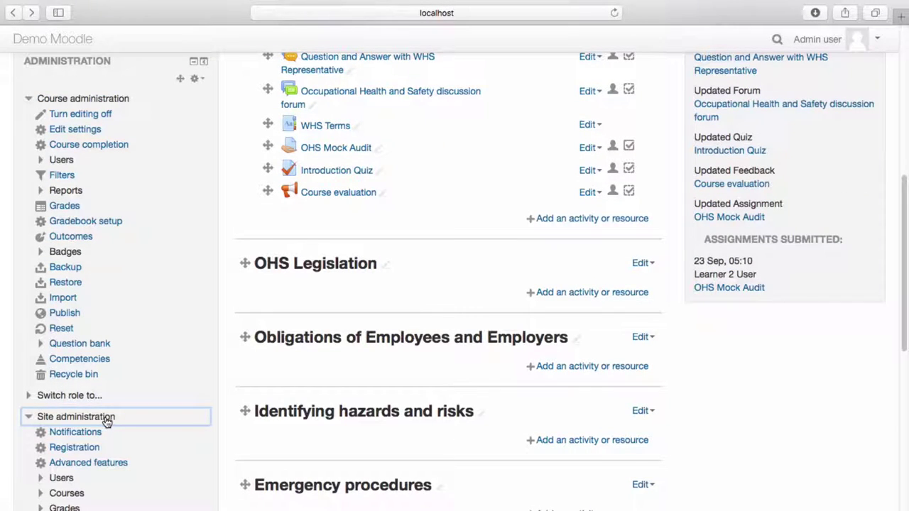
pyautogui.click(117, 463)
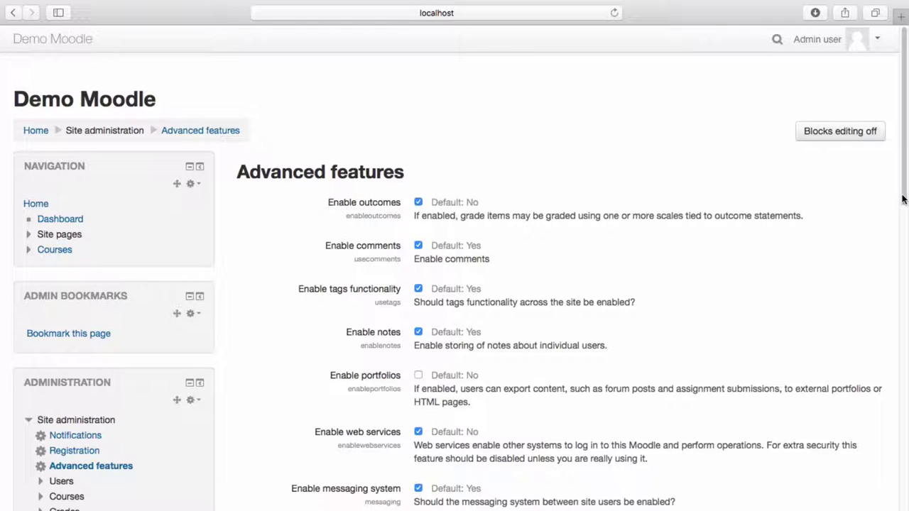
pyautogui.moveTo(903, 199); pyautogui.dragTo(906, 433)
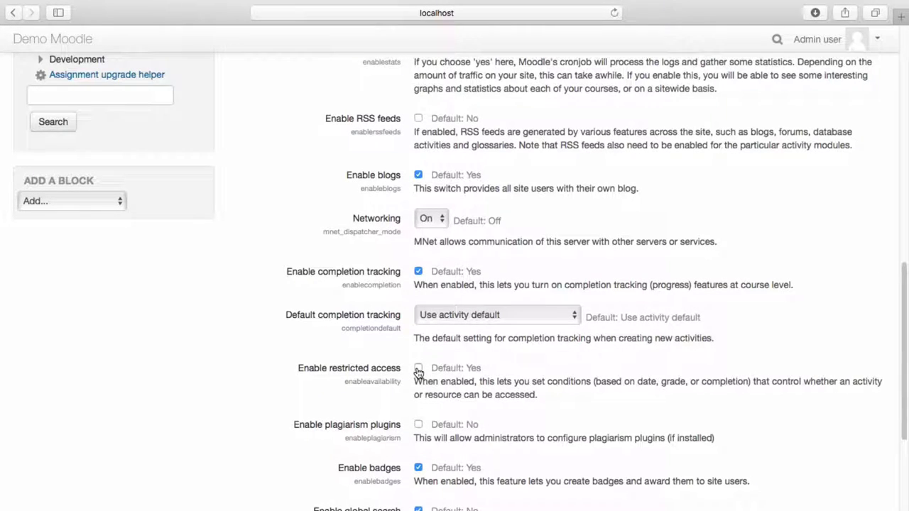
pyautogui.click(418, 369)
pyautogui.moveTo(905, 366); pyautogui.dragTo(907, 426)
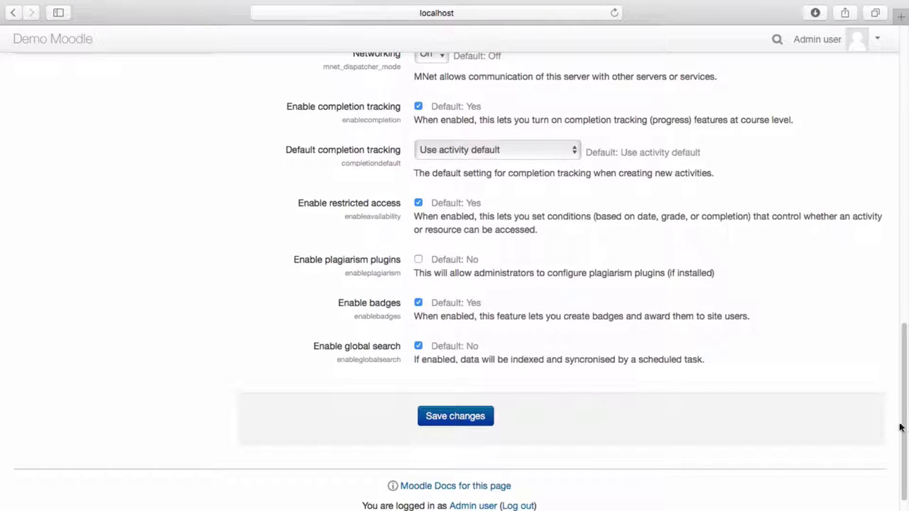
pyautogui.click(463, 416)
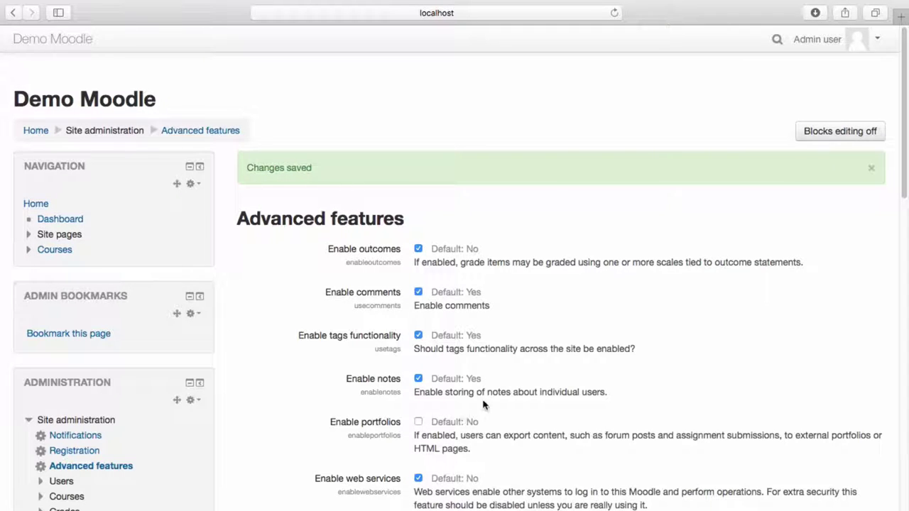
pyautogui.click(57, 251)
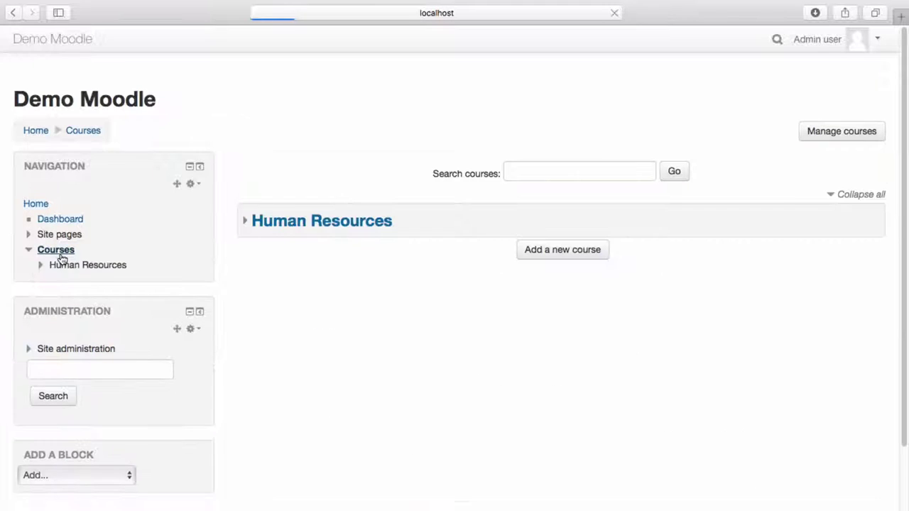
# Step: Open the OHS course and the discussion forum's Edit settings form
pyautogui.click(75, 265)
pyautogui.click(76, 281)
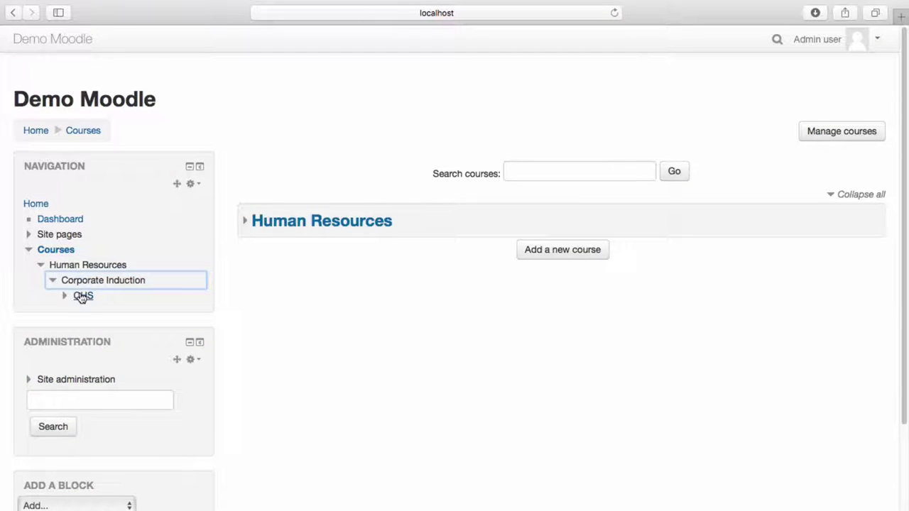
pyautogui.click(82, 296)
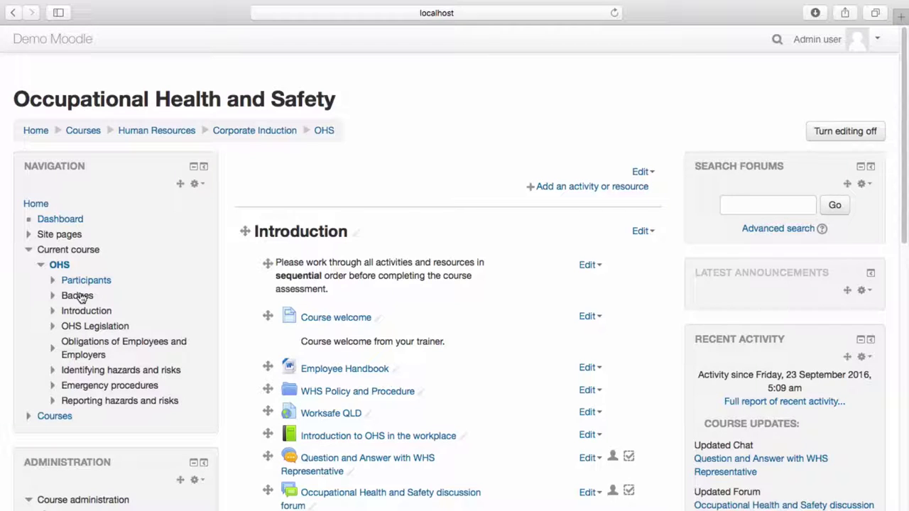
pyautogui.click(588, 492)
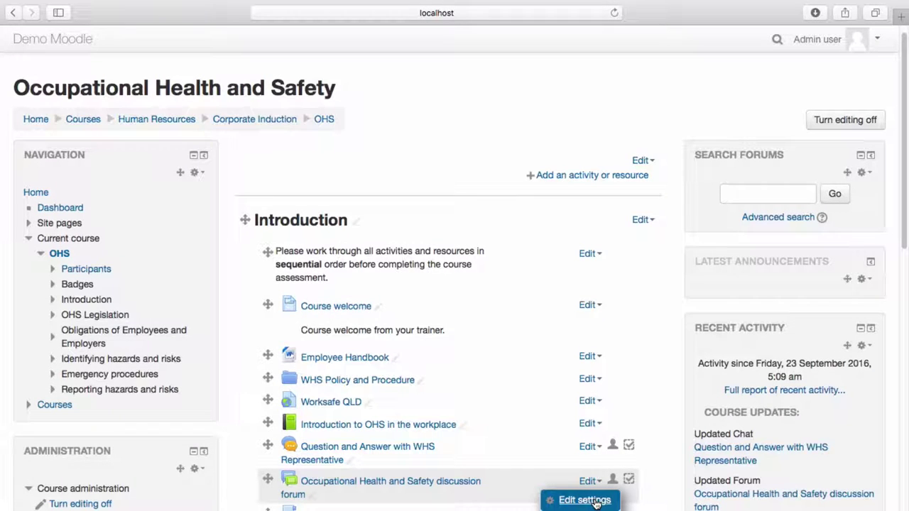
pyautogui.click(595, 501)
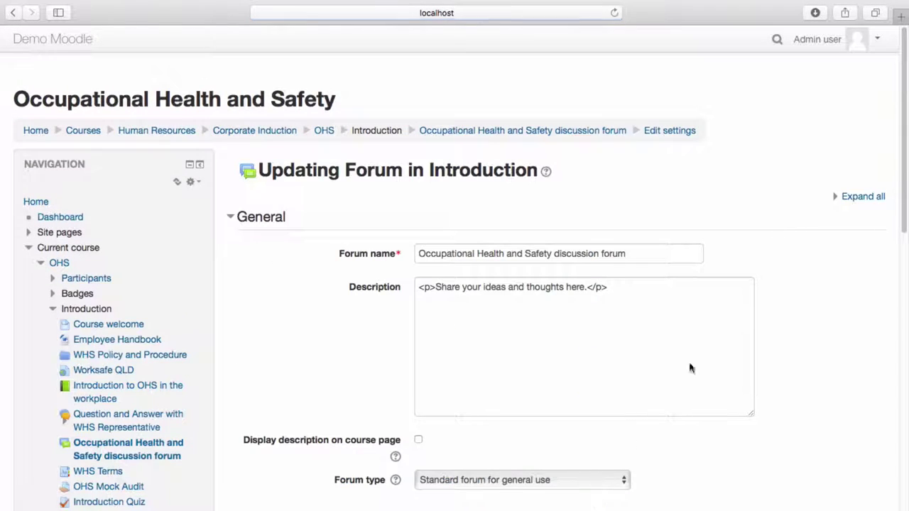
pyautogui.moveTo(905, 166); pyautogui.dragTo(882, 349)
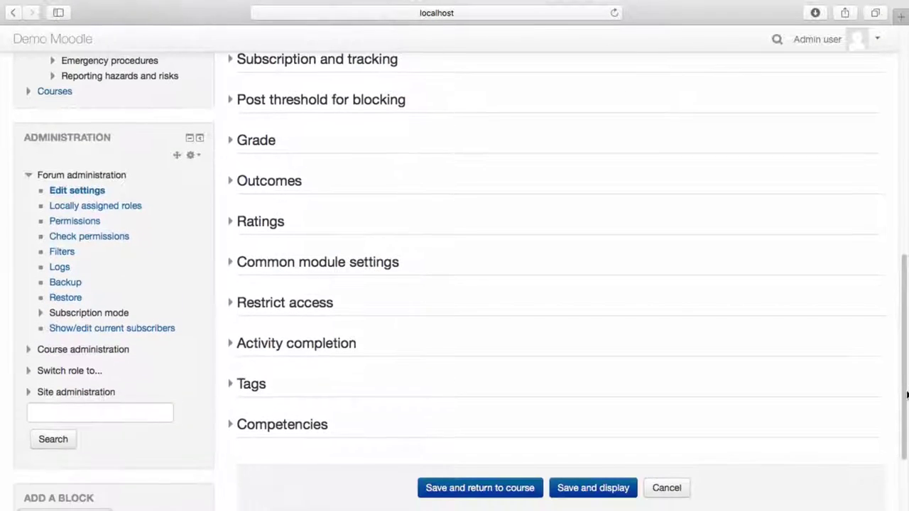
# Step: Add an Activity completion restriction on the forum: Question and Answer with WHS Representative must be marked complete, then save
pyautogui.click(313, 310)
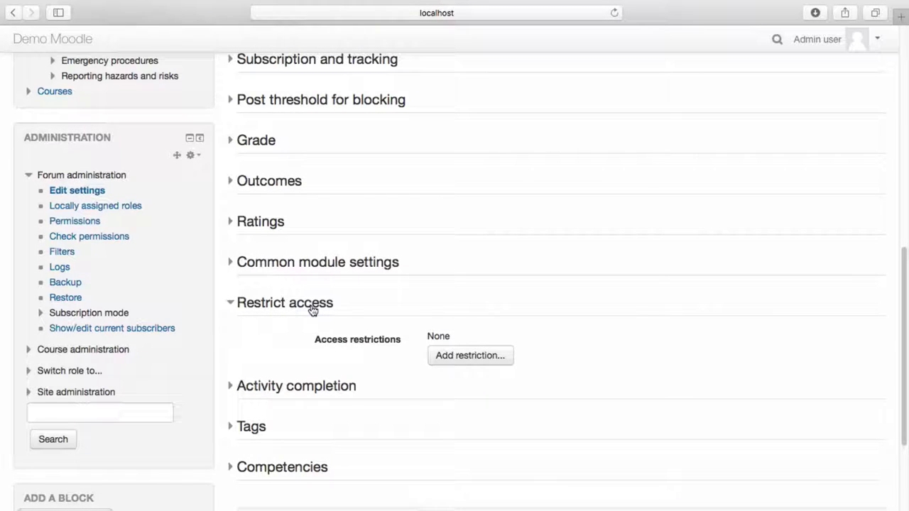
pyautogui.click(461, 358)
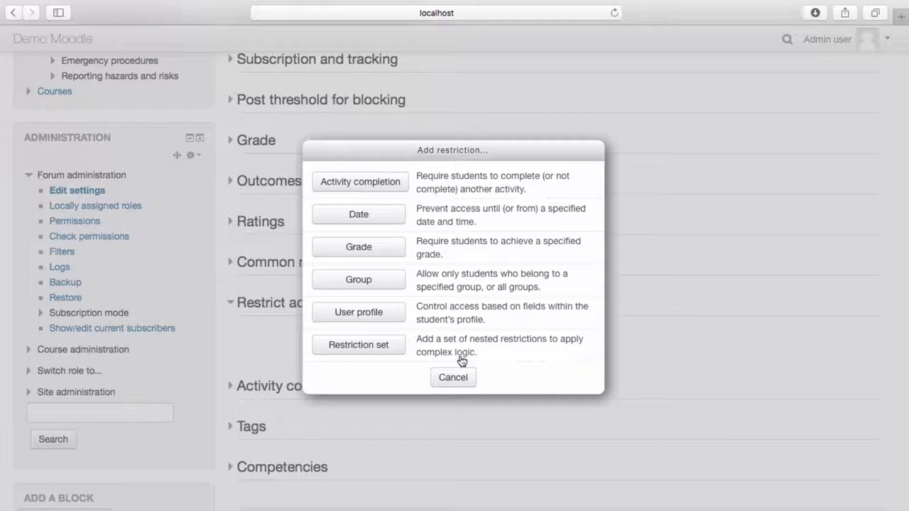
pyautogui.click(365, 182)
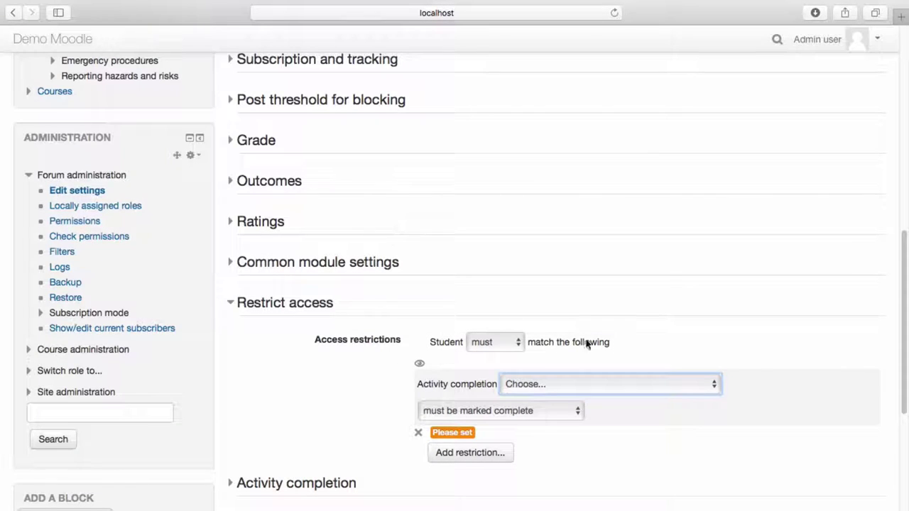
pyautogui.moveTo(906, 342); pyautogui.dragTo(905, 390)
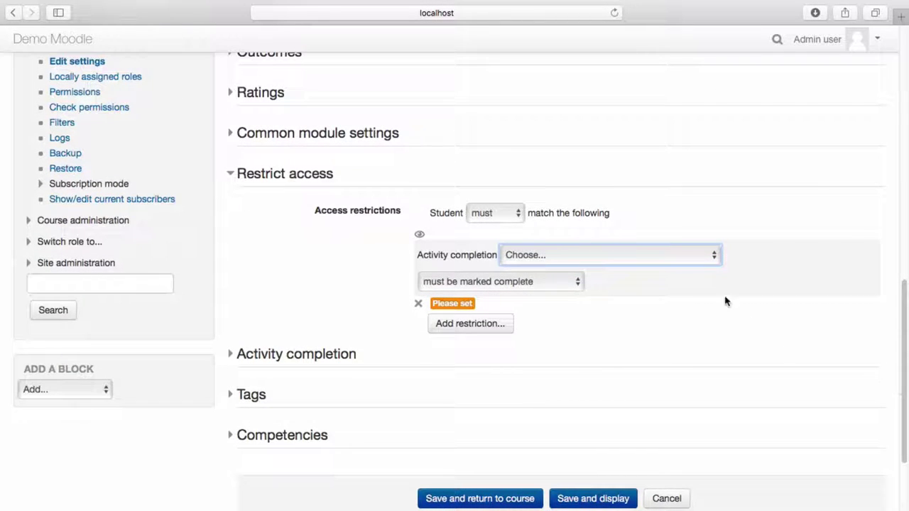
pyautogui.click(685, 256)
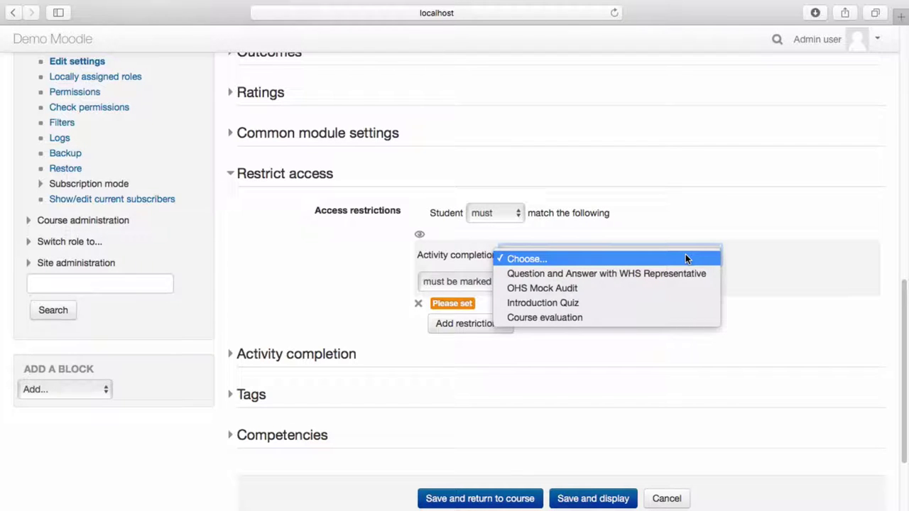
pyautogui.click(675, 273)
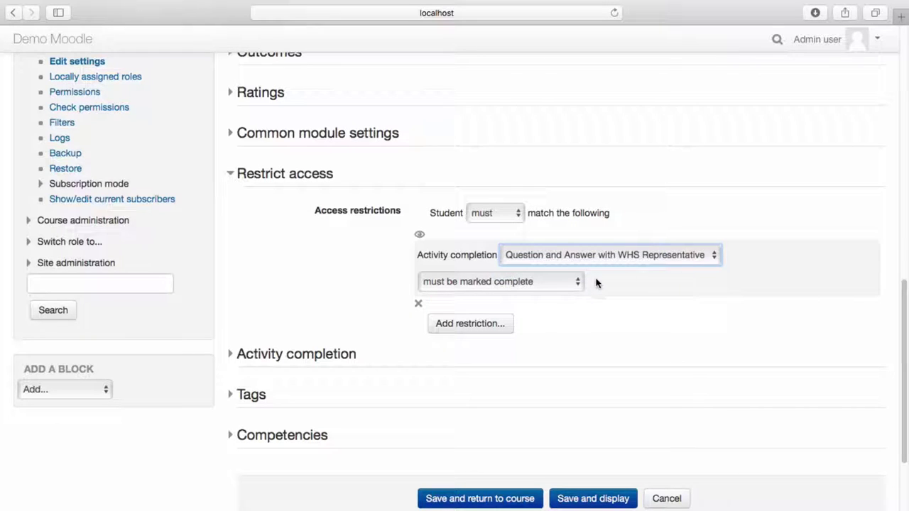
pyautogui.click(566, 282)
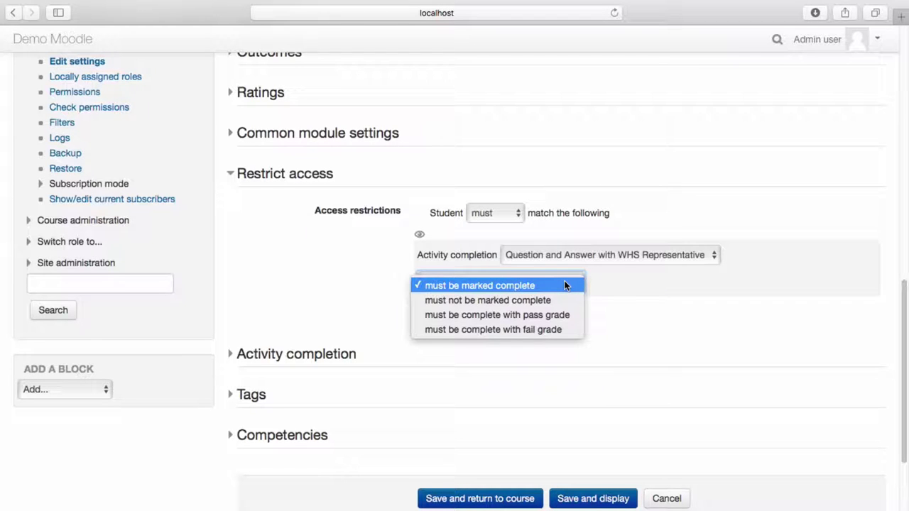
pyautogui.click(519, 285)
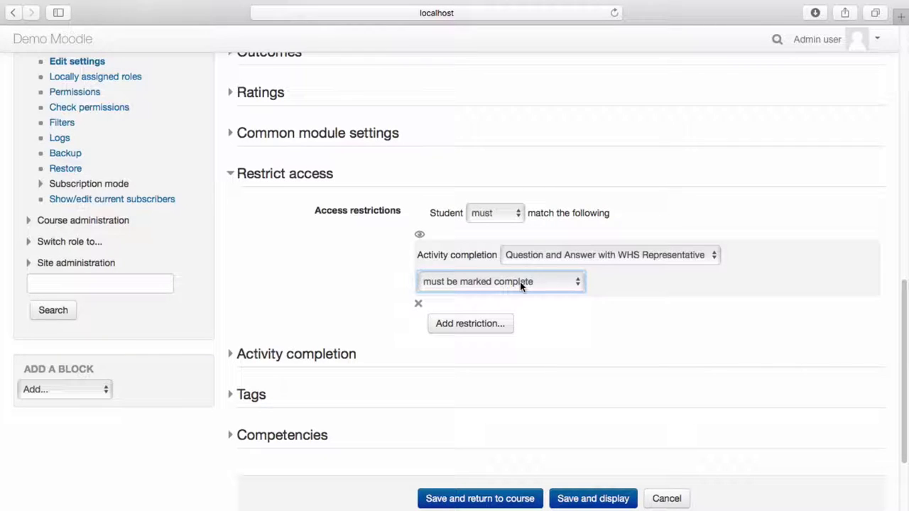
pyautogui.click(501, 498)
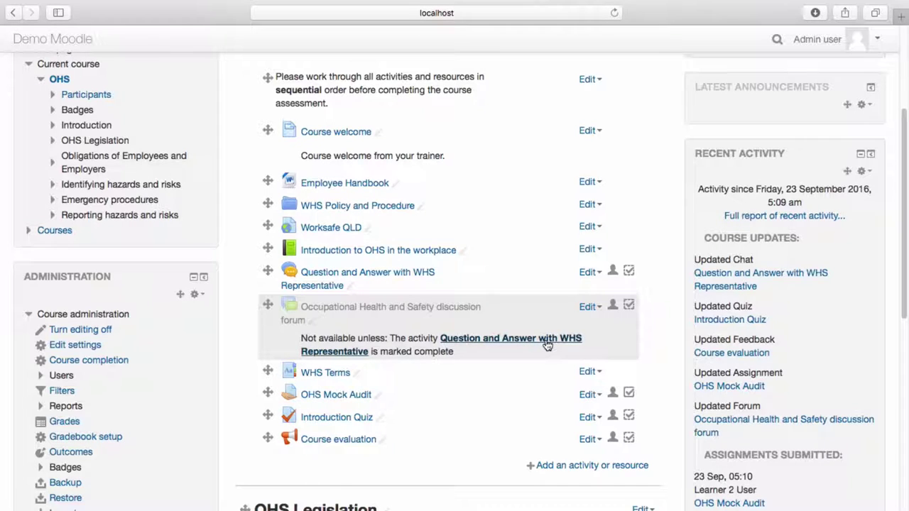
# Step: In the Introduction Quiz settings, require the Occupational Health and Safety discussion forum's completion, and save
pyautogui.click(590, 418)
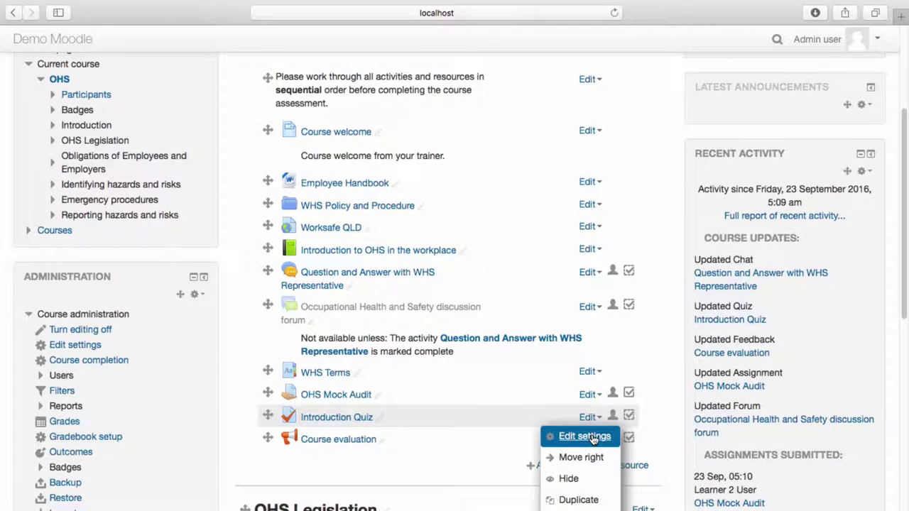
pyautogui.click(589, 436)
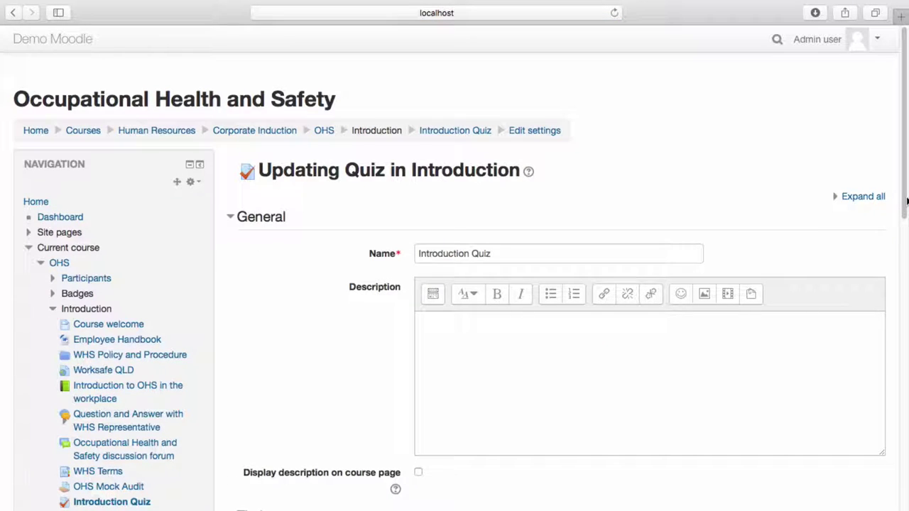
pyautogui.moveTo(907, 202); pyautogui.dragTo(907, 452)
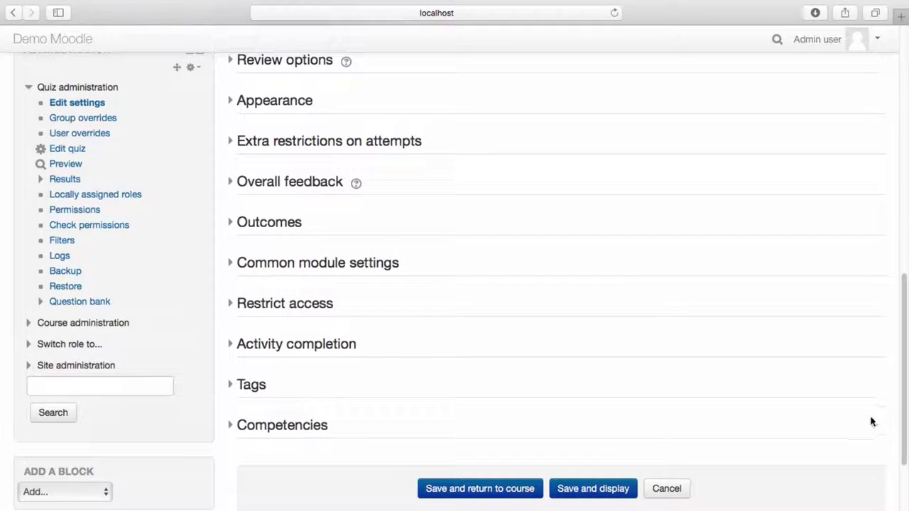
pyautogui.click(299, 304)
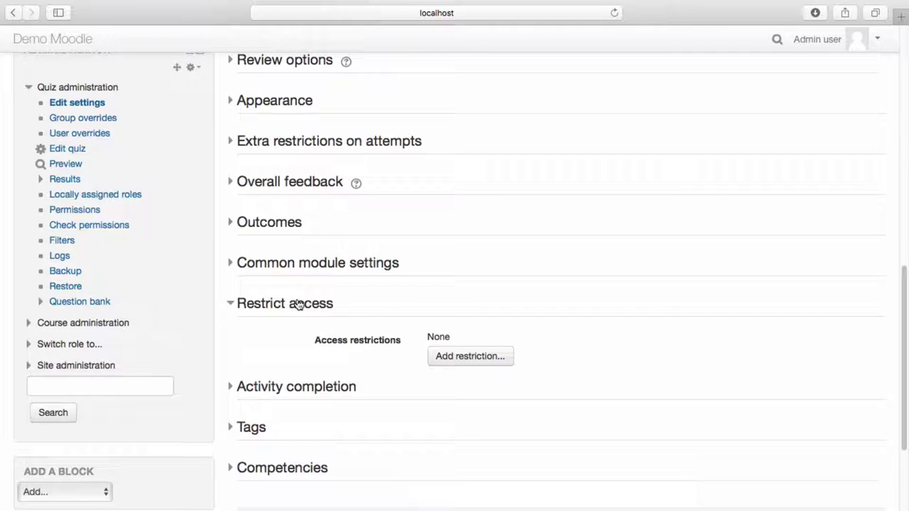
pyautogui.click(471, 359)
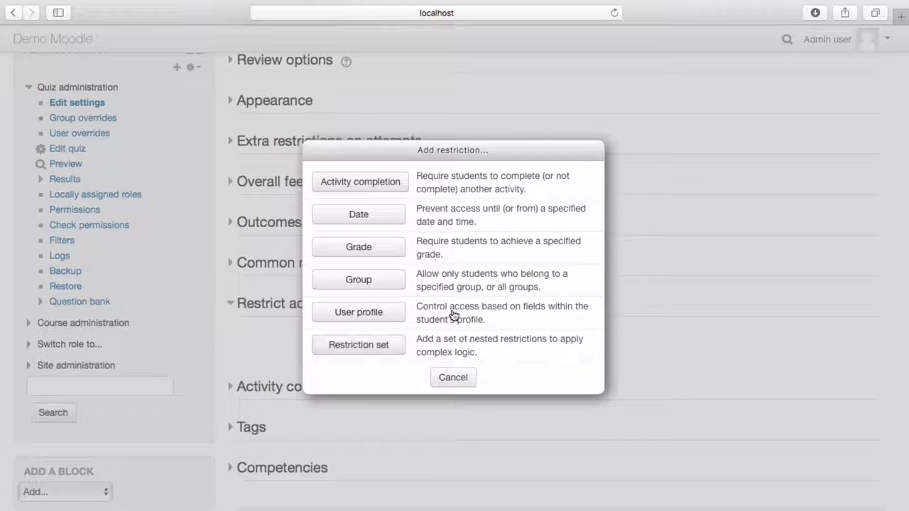
pyautogui.click(392, 182)
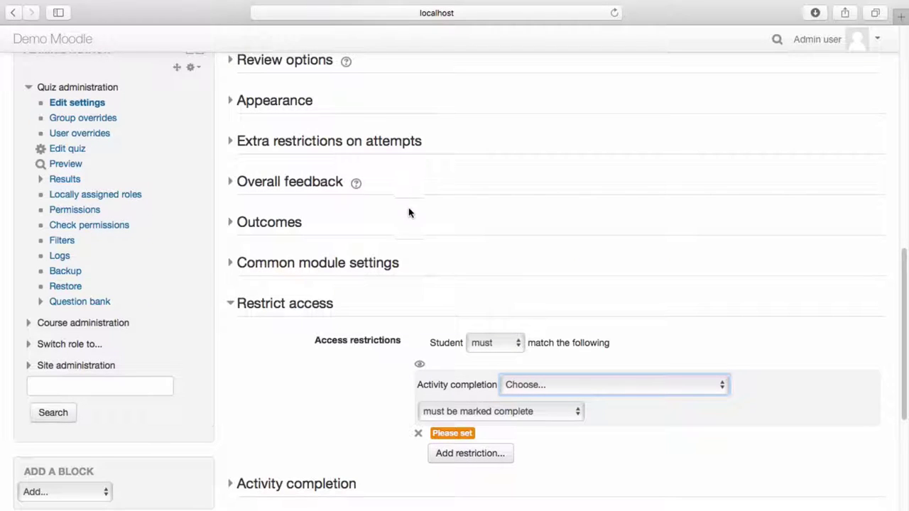
pyautogui.click(595, 390)
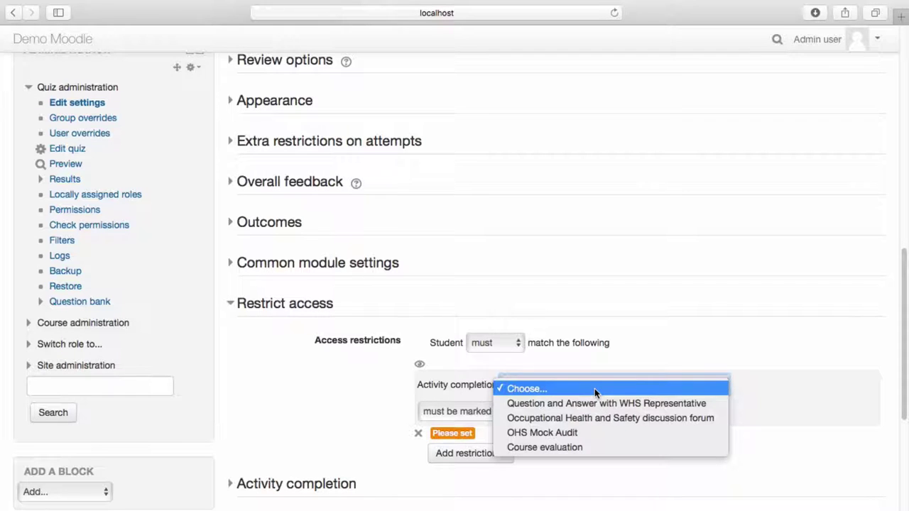
pyautogui.click(601, 417)
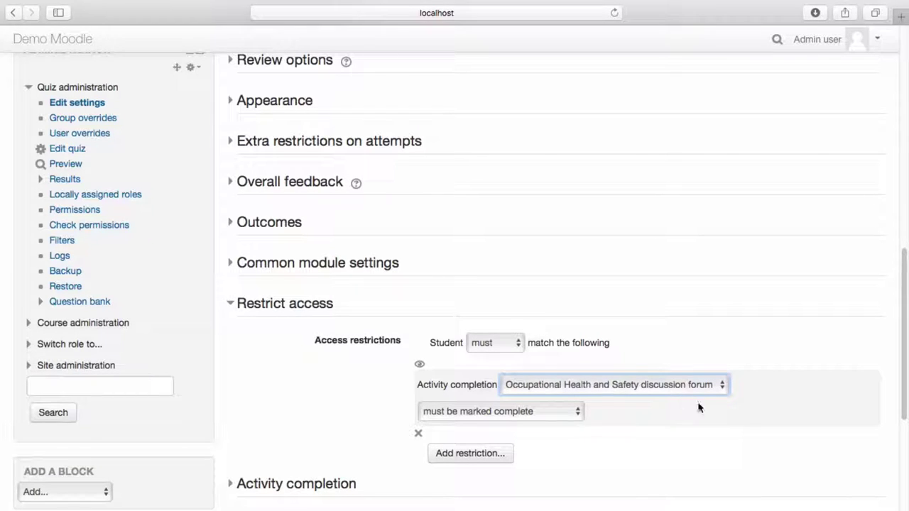
pyautogui.moveTo(902, 389); pyautogui.dragTo(903, 481)
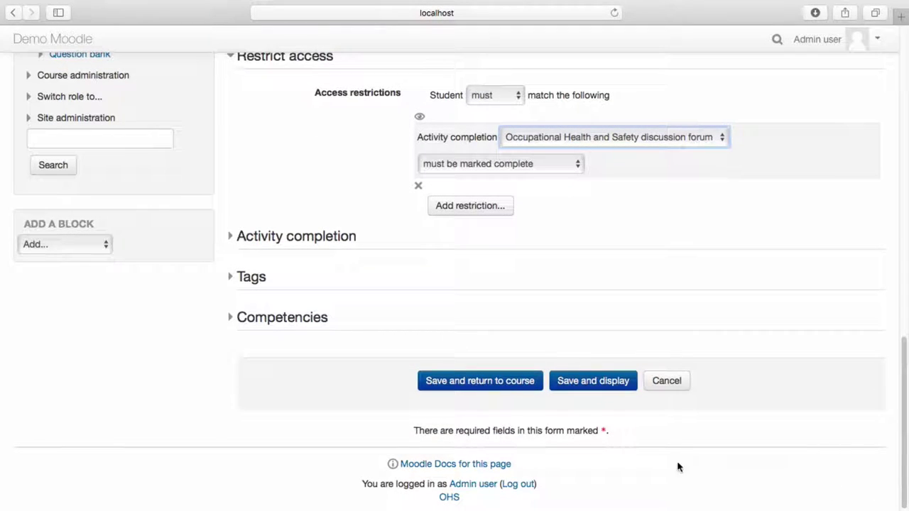
pyautogui.click(508, 383)
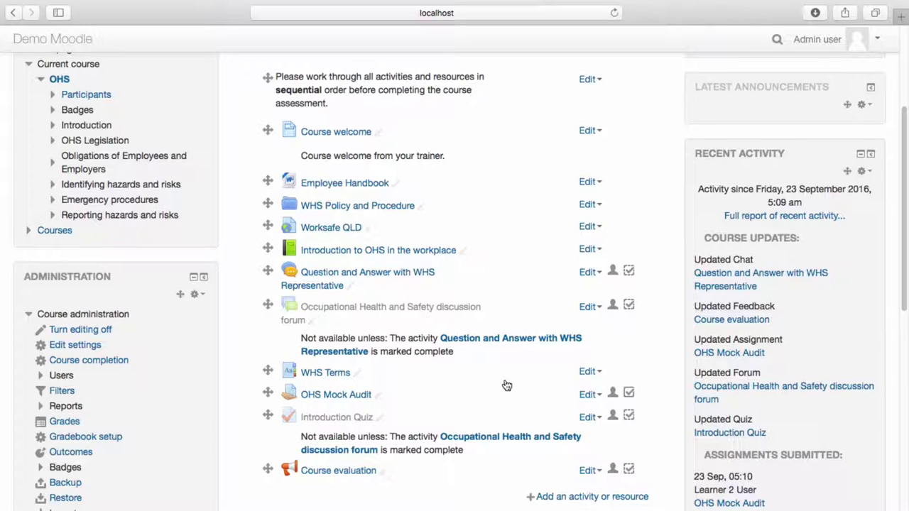
# Step: In the Course evaluation settings, add an Activity completion restriction requiring the Introduction Quiz, and save
pyautogui.click(587, 471)
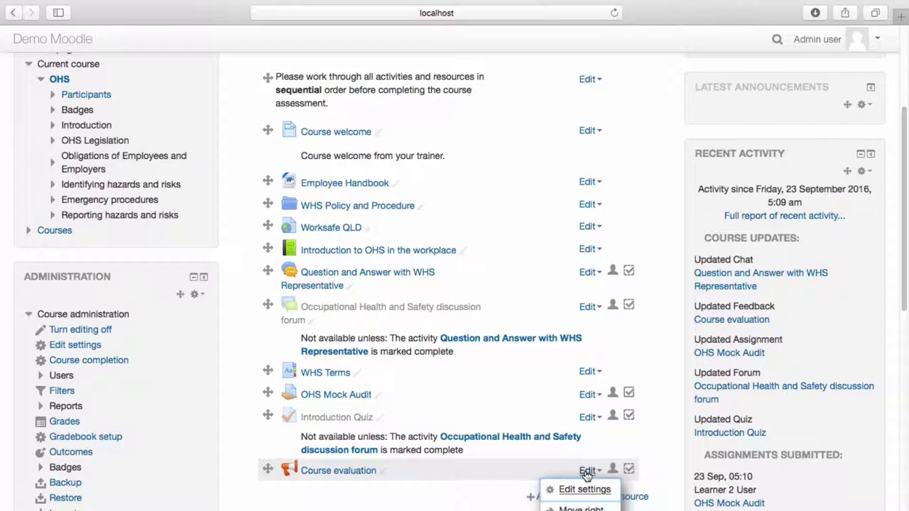
pyautogui.click(584, 489)
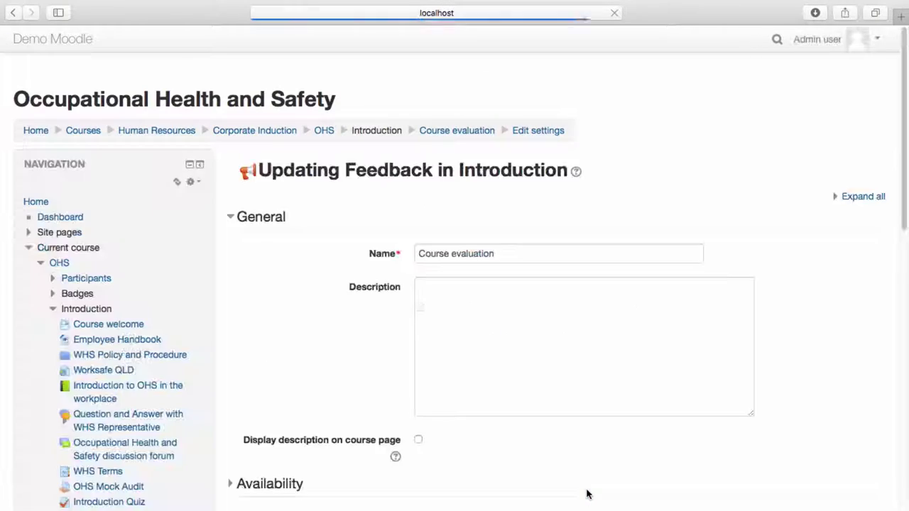
pyautogui.scroll(-1, 906, 229)
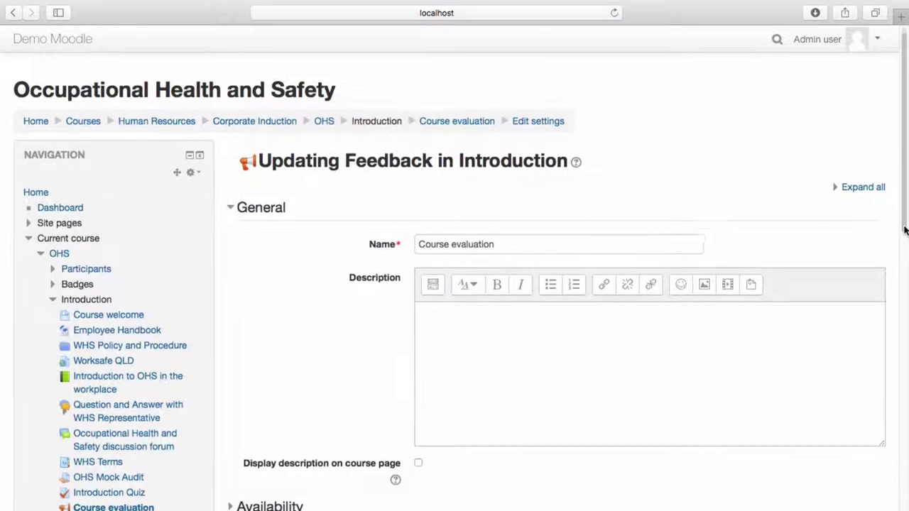
pyautogui.scroll(-10, 905, 230)
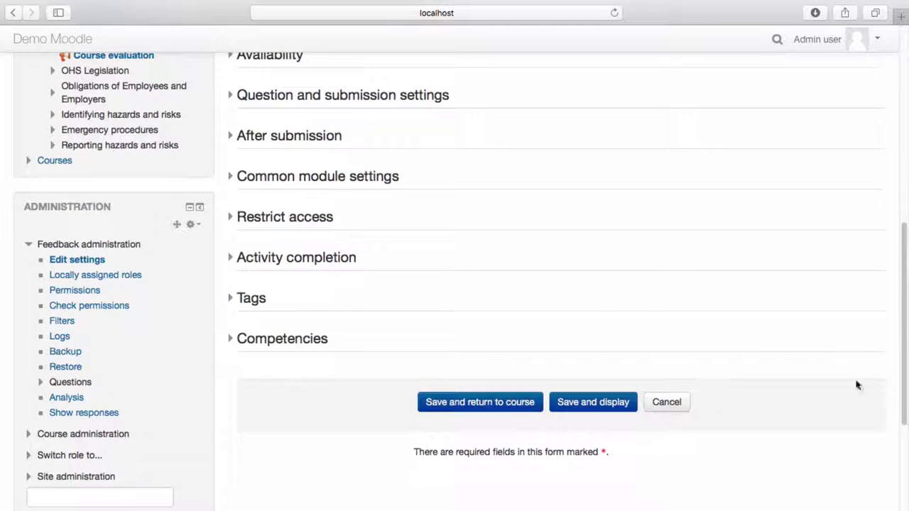
pyautogui.click(317, 218)
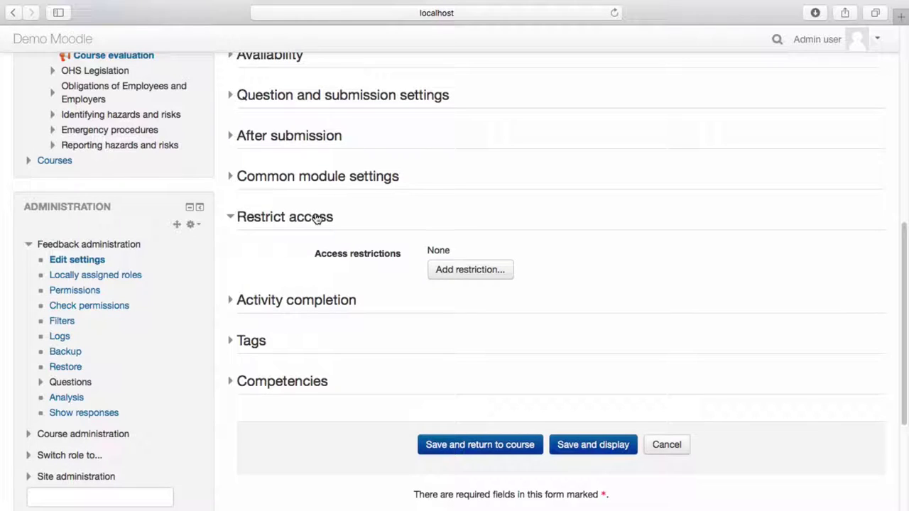
pyautogui.click(468, 273)
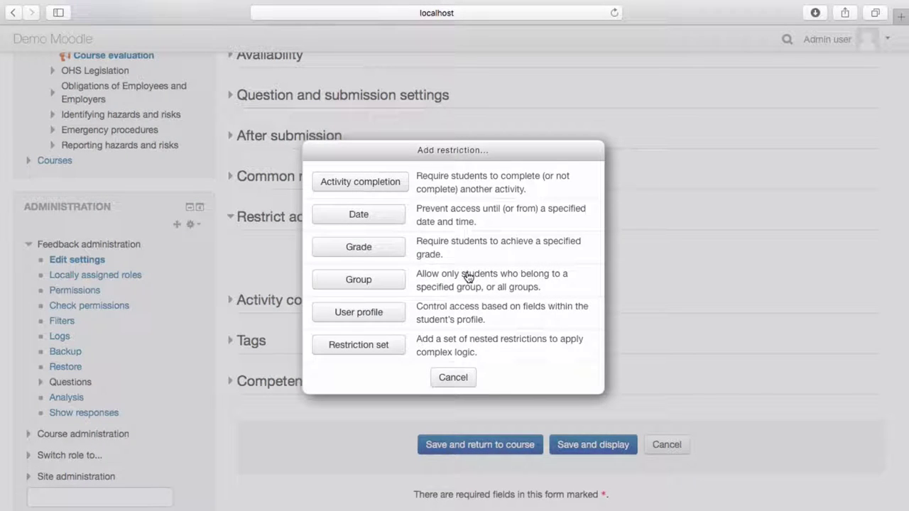
pyautogui.click(384, 183)
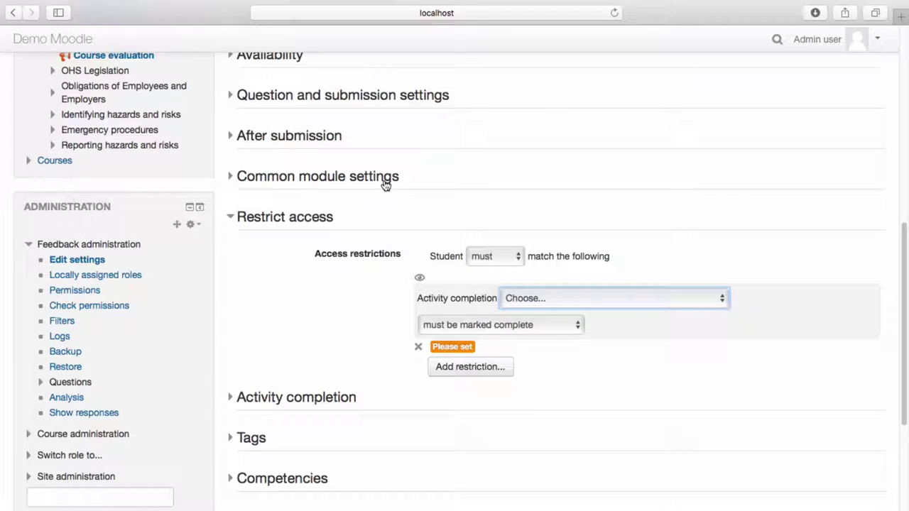
pyautogui.click(544, 298)
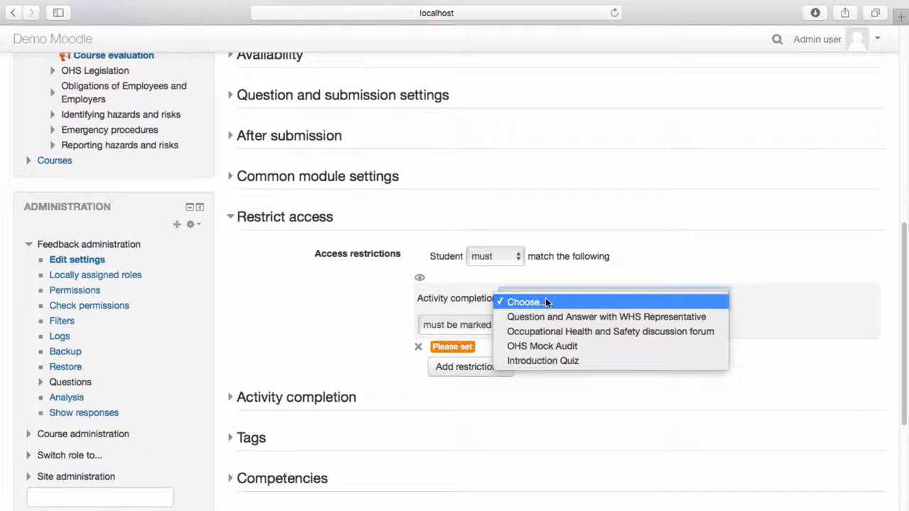
pyautogui.click(544, 361)
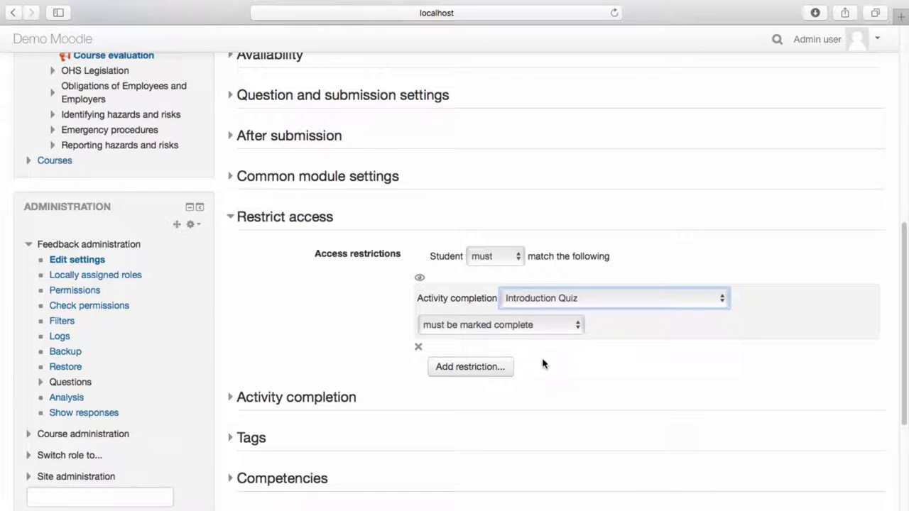
pyautogui.moveTo(905, 305); pyautogui.dragTo(904, 397)
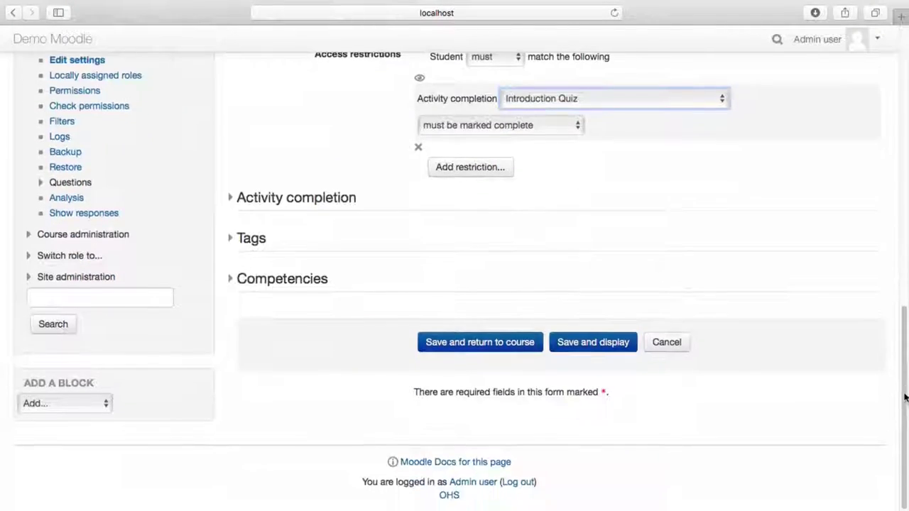
pyautogui.click(480, 343)
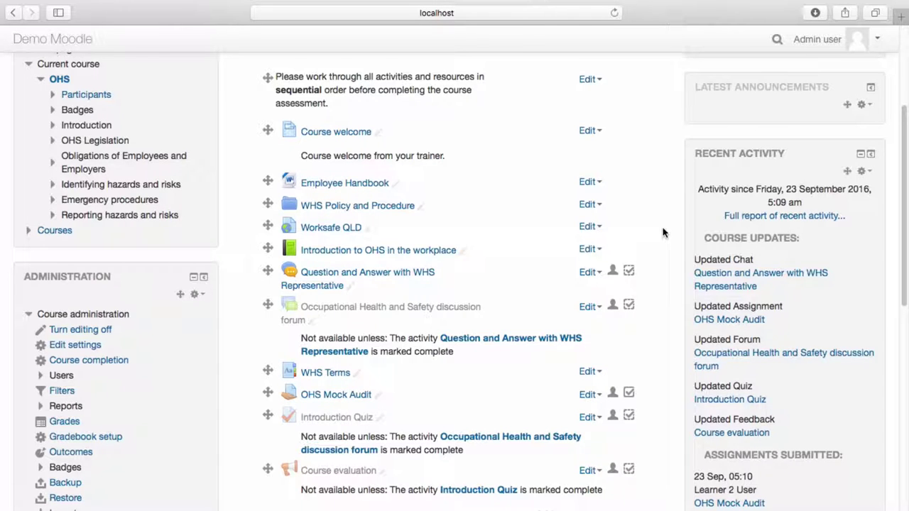
# Step: Choose Course completion in the Administration block
pyautogui.click(116, 362)
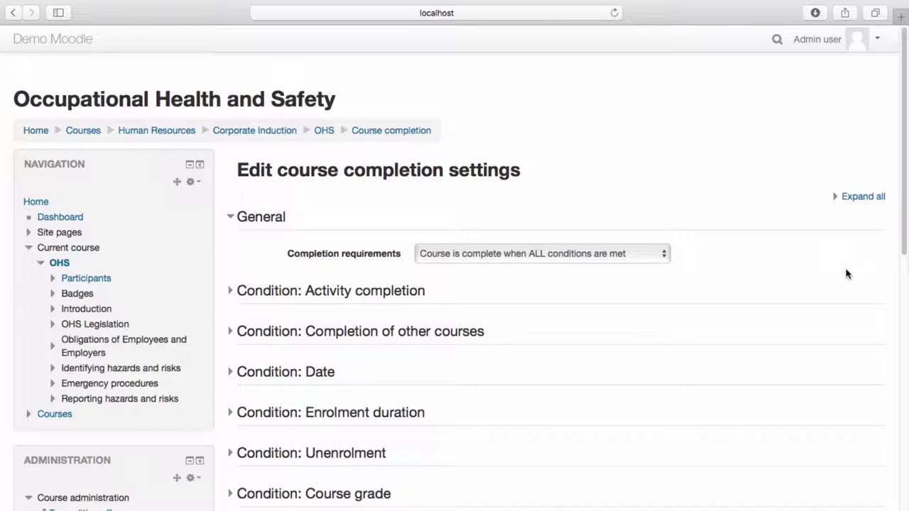
pyautogui.click(661, 257)
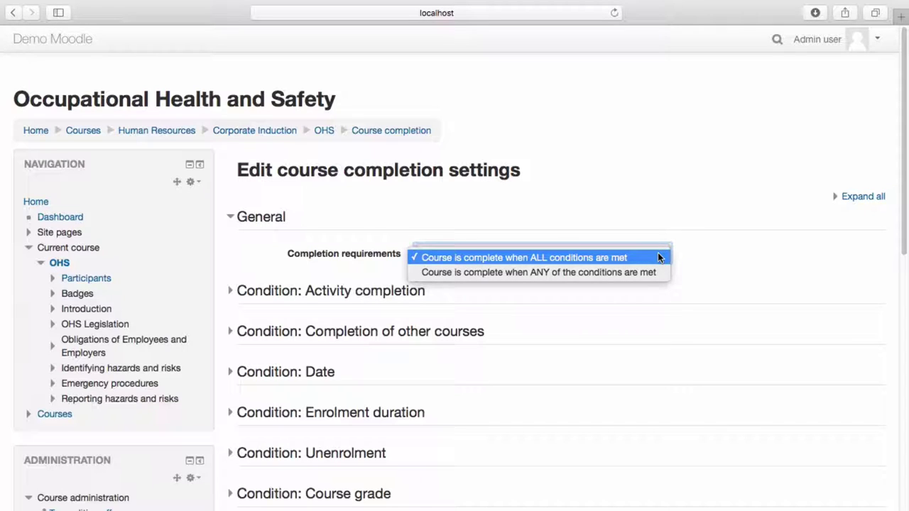
pyautogui.click(635, 257)
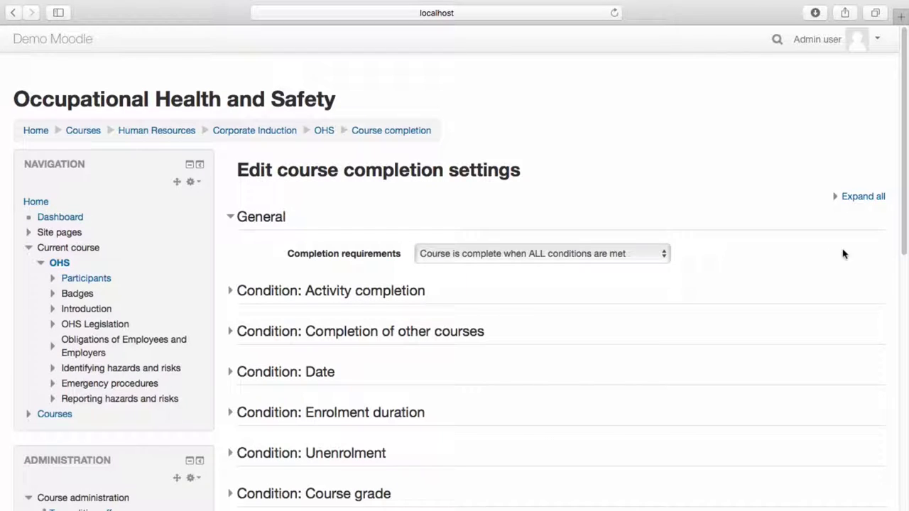
pyautogui.moveTo(904, 242); pyautogui.dragTo(907, 358)
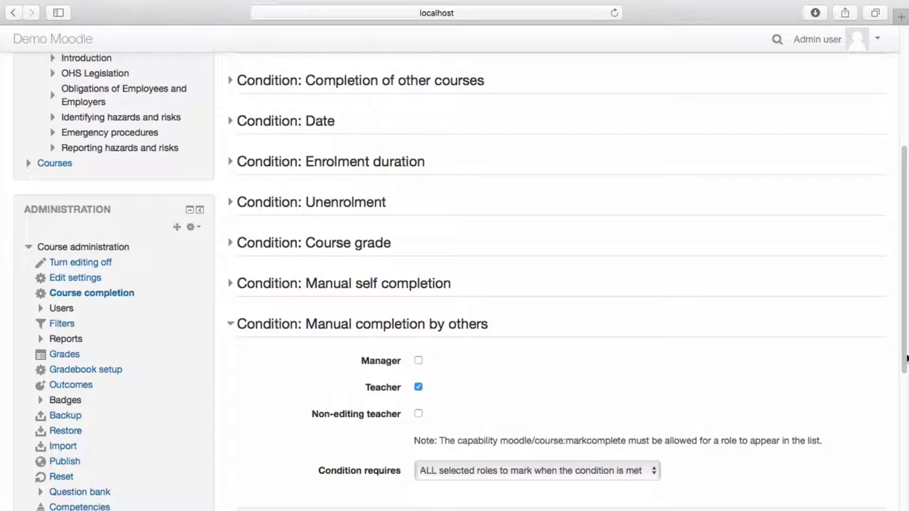
# Step: Tick the chat, forum, Introduction Quiz and Course evaluation under Activity completion, with Condition requires ALL
pyautogui.moveTo(907, 359); pyautogui.dragTo(906, 287)
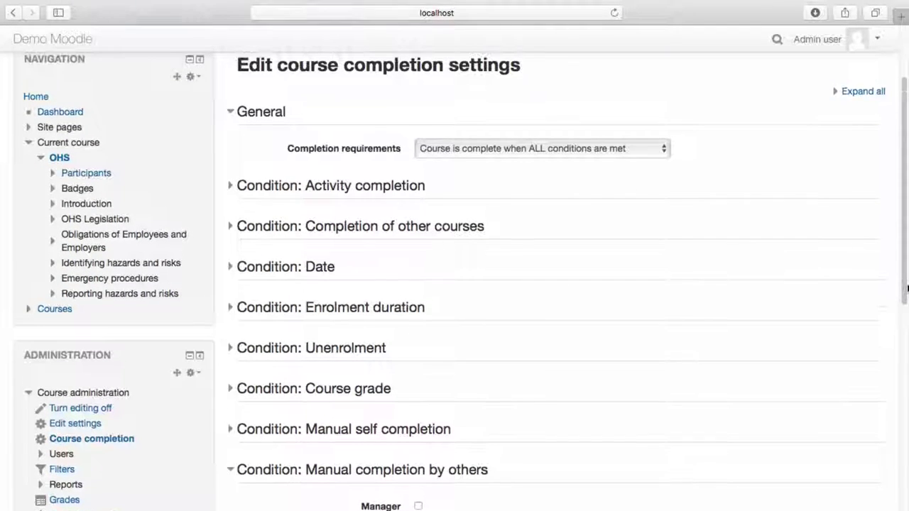
pyautogui.click(315, 185)
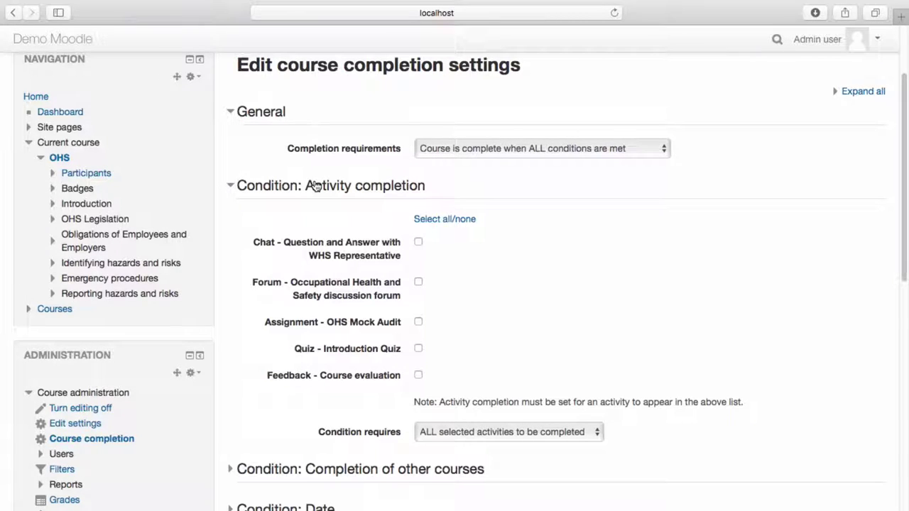
pyautogui.click(419, 244)
pyautogui.click(418, 283)
pyautogui.click(419, 349)
pyautogui.click(418, 375)
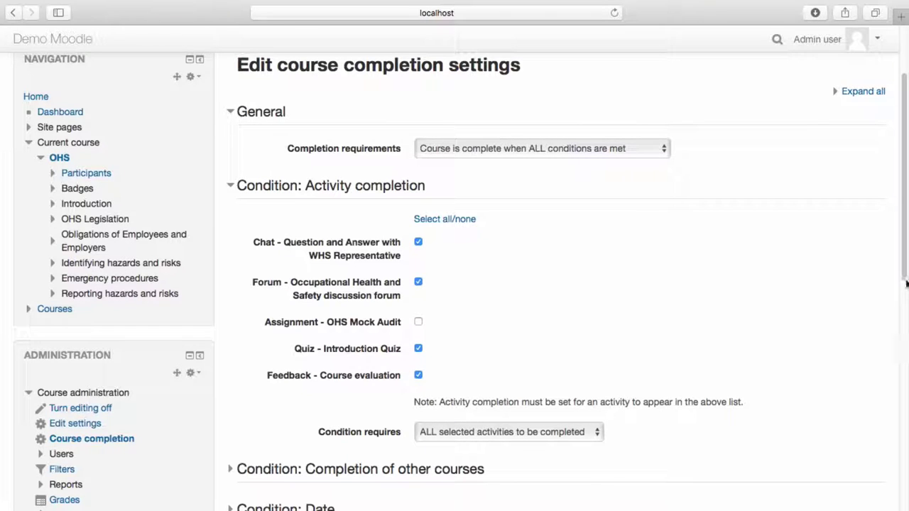
pyautogui.moveTo(905, 284); pyautogui.dragTo(906, 319)
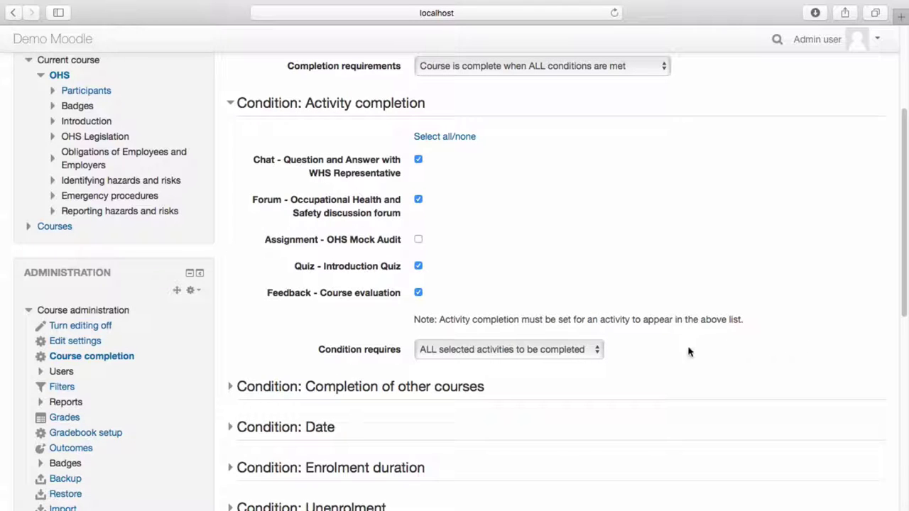
pyautogui.click(580, 349)
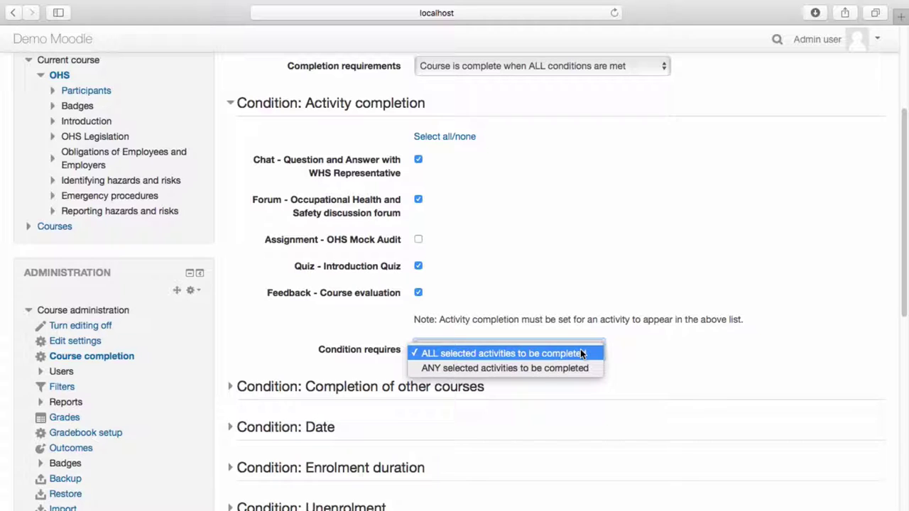
pyautogui.click(580, 353)
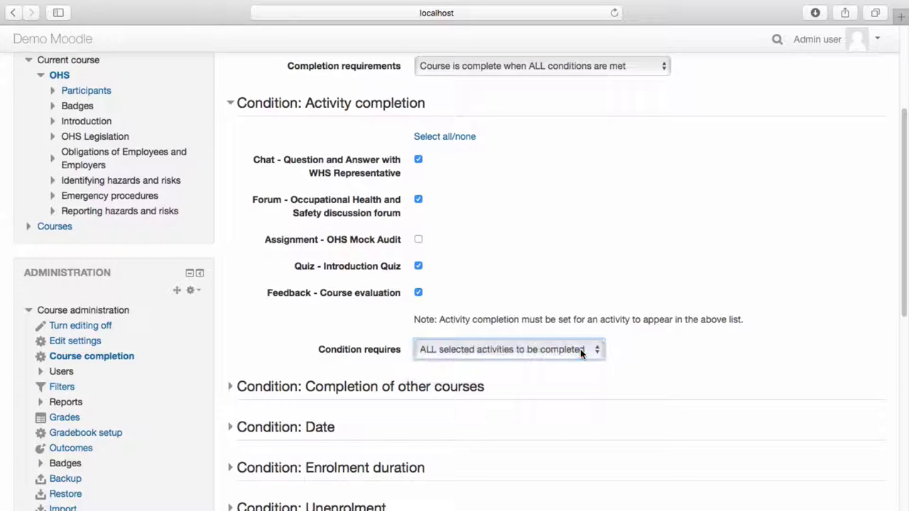
pyautogui.moveTo(905, 285); pyautogui.dragTo(905, 456)
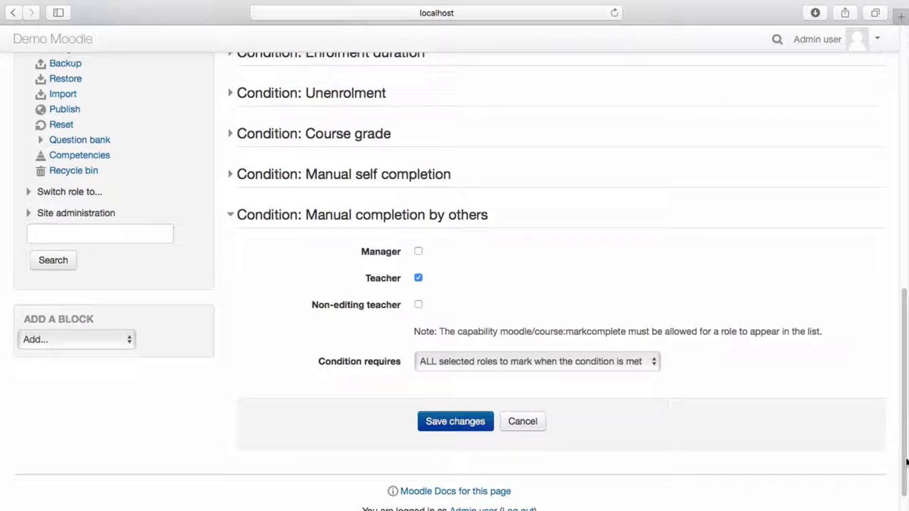
# Step: Save the completion criteria and open the Course completion report under Reports
pyautogui.click(448, 425)
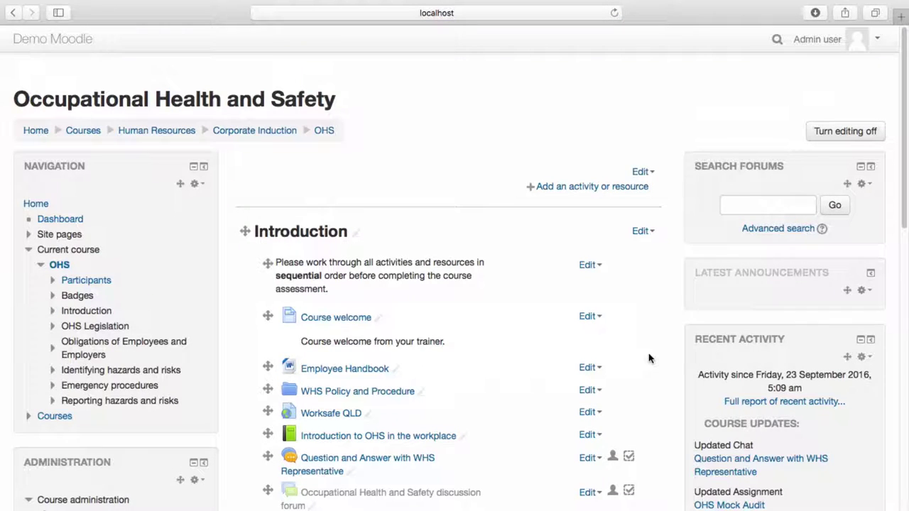
pyautogui.moveTo(904, 215); pyautogui.dragTo(906, 362)
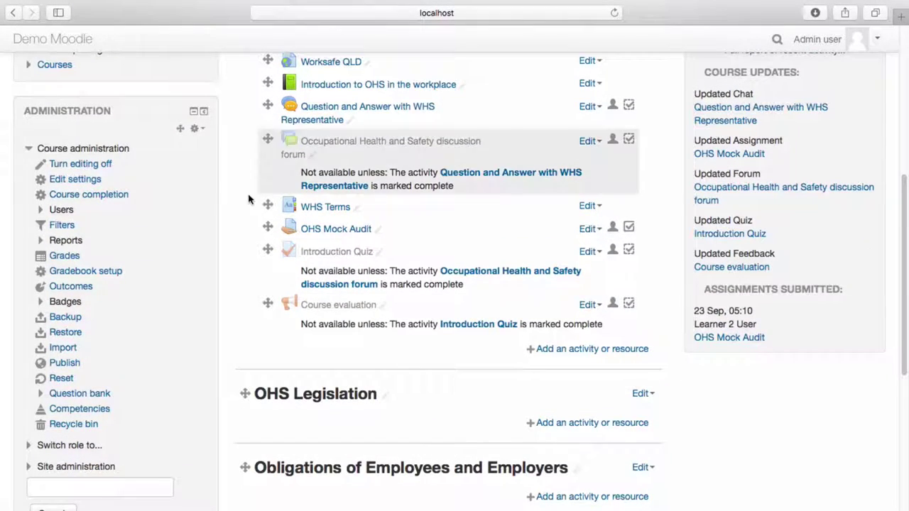
pyautogui.click(71, 241)
pyautogui.click(85, 273)
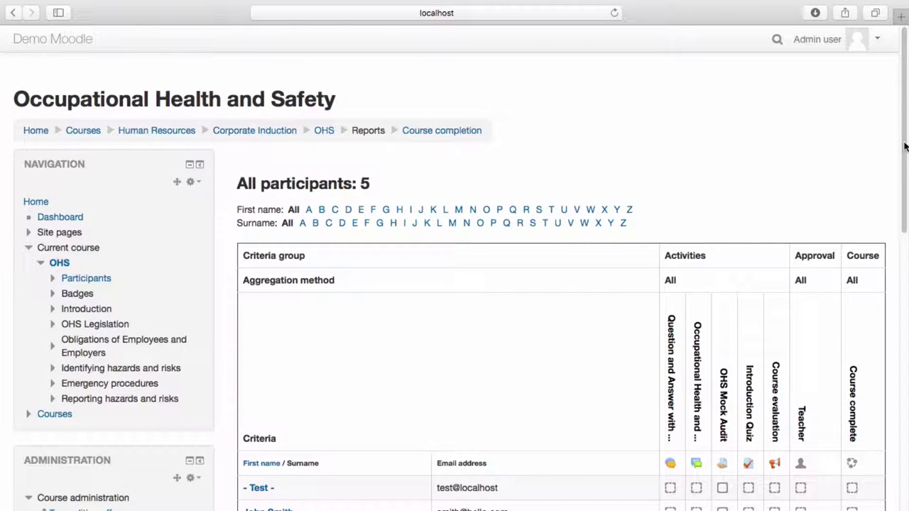
pyautogui.moveTo(906, 146); pyautogui.dragTo(907, 203)
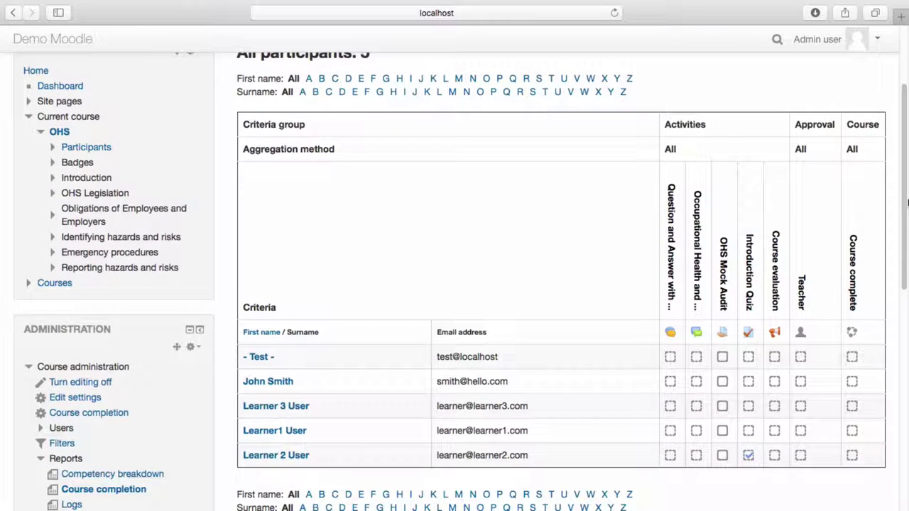